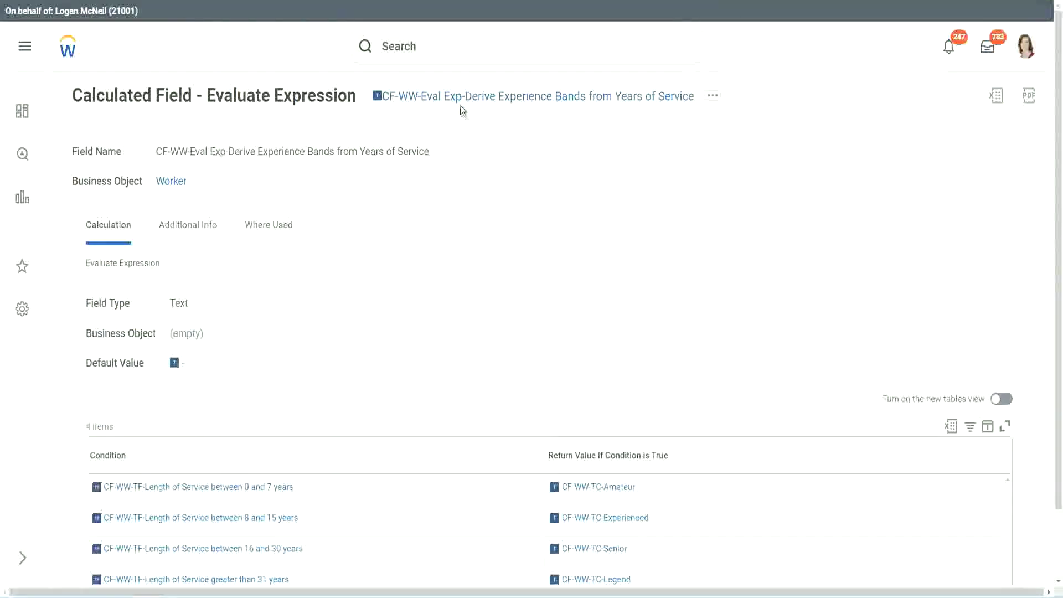
# - Copy the name of the displayed calculated field, and find and open the Create Calculated Field task by searching for "create calc field"
pyautogui.rightClick(463, 99)
pyautogui.click(498, 165)
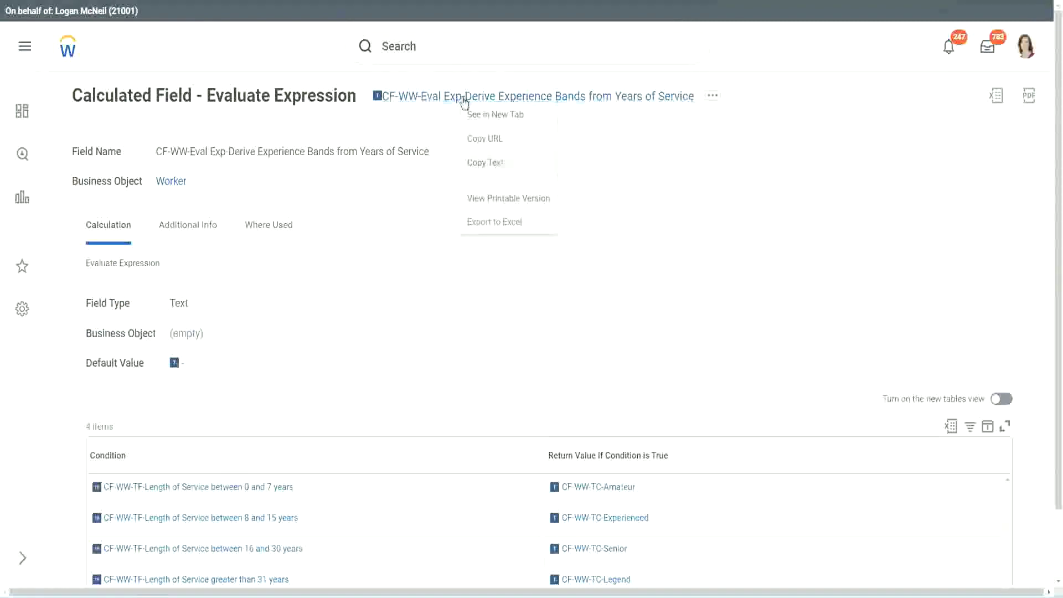
pyautogui.click(445, 50)
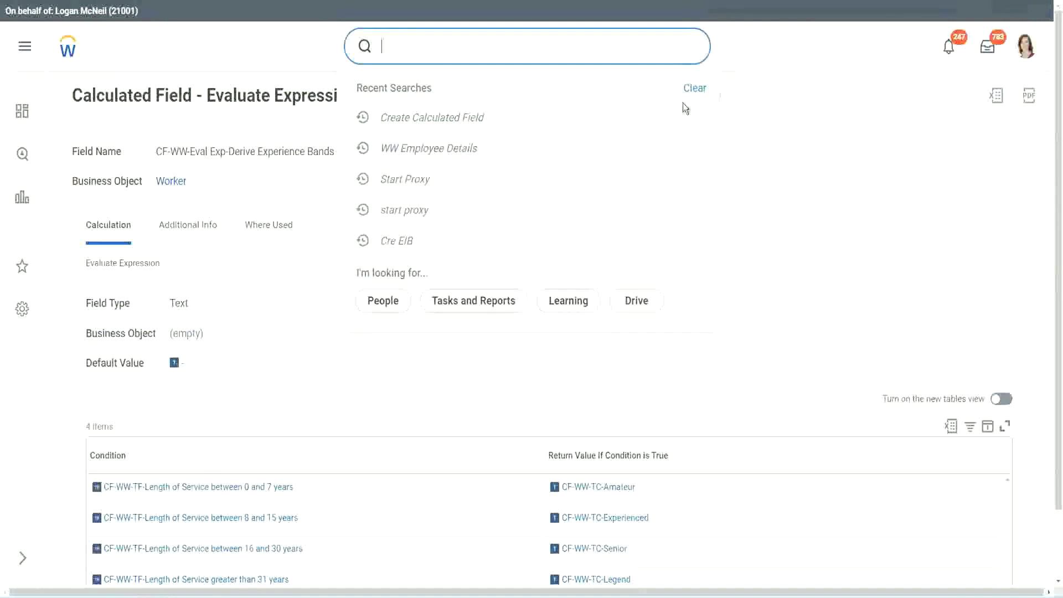
pyautogui.click(683, 103)
pyautogui.click(421, 42)
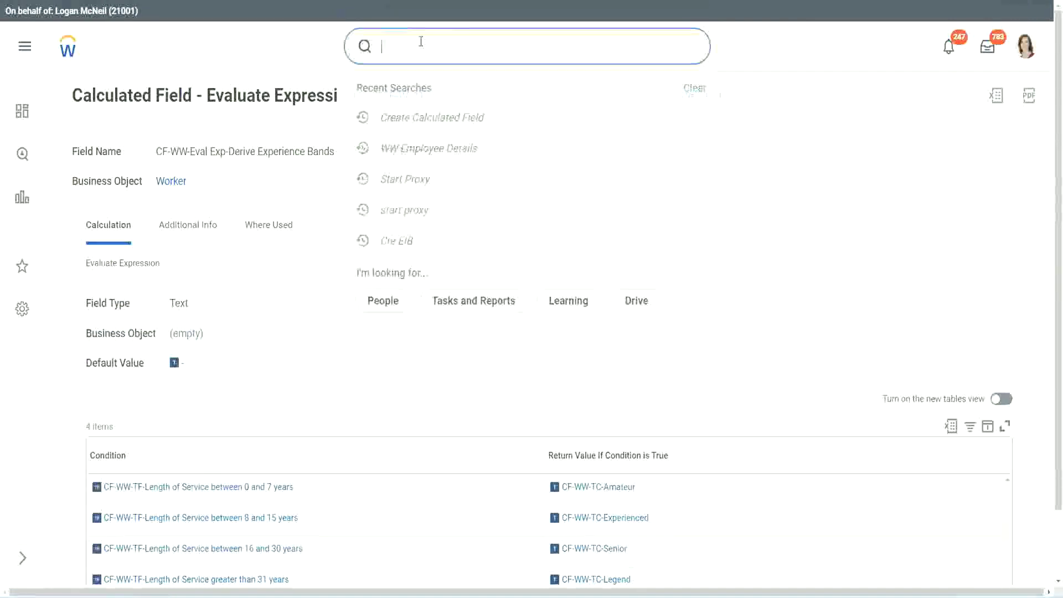
pyautogui.write('create calc')
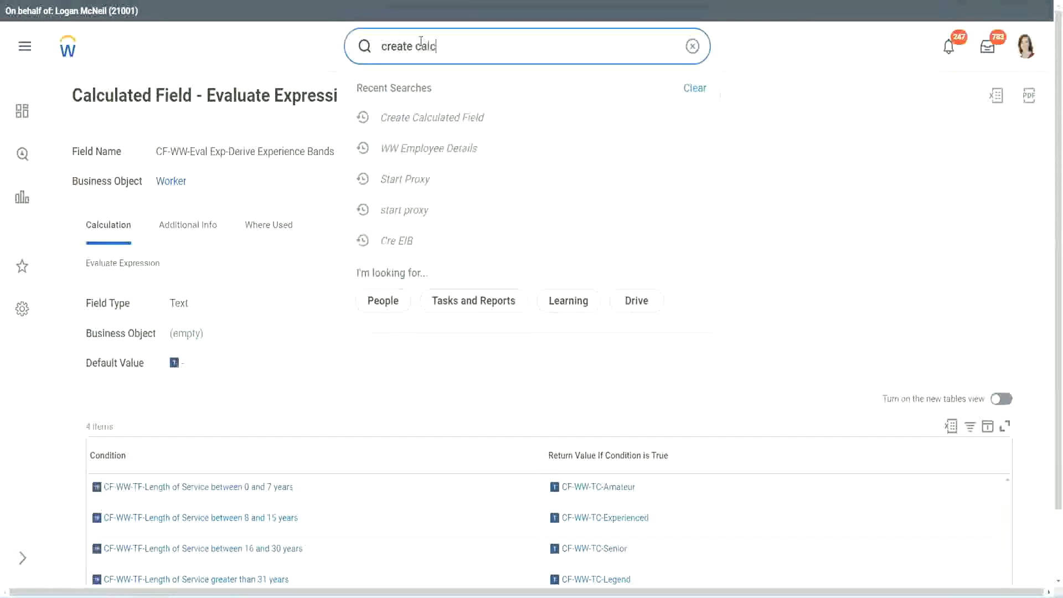
pyautogui.write(' field')
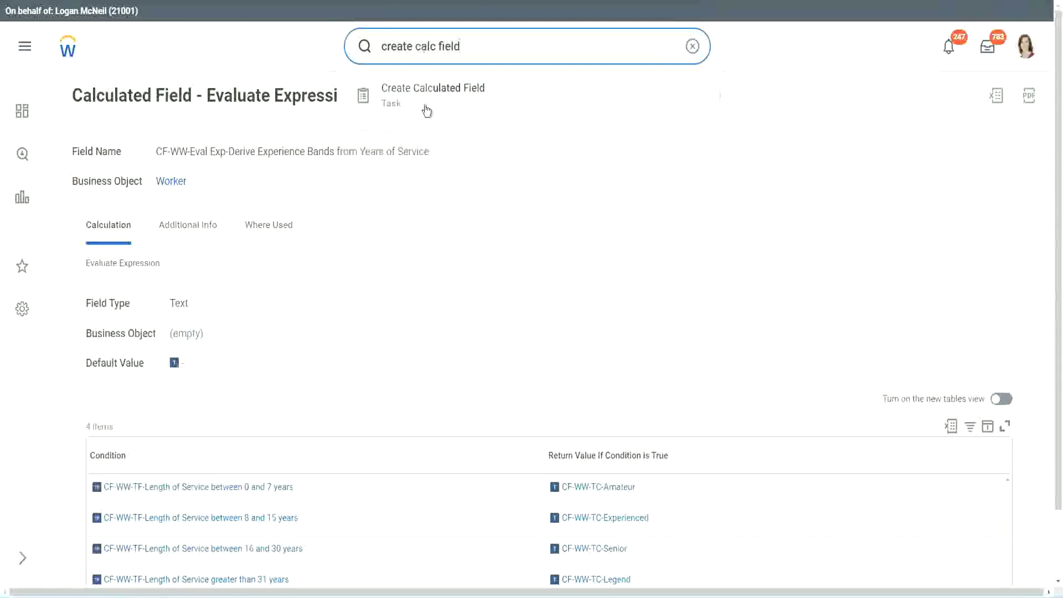
pyautogui.click(438, 102)
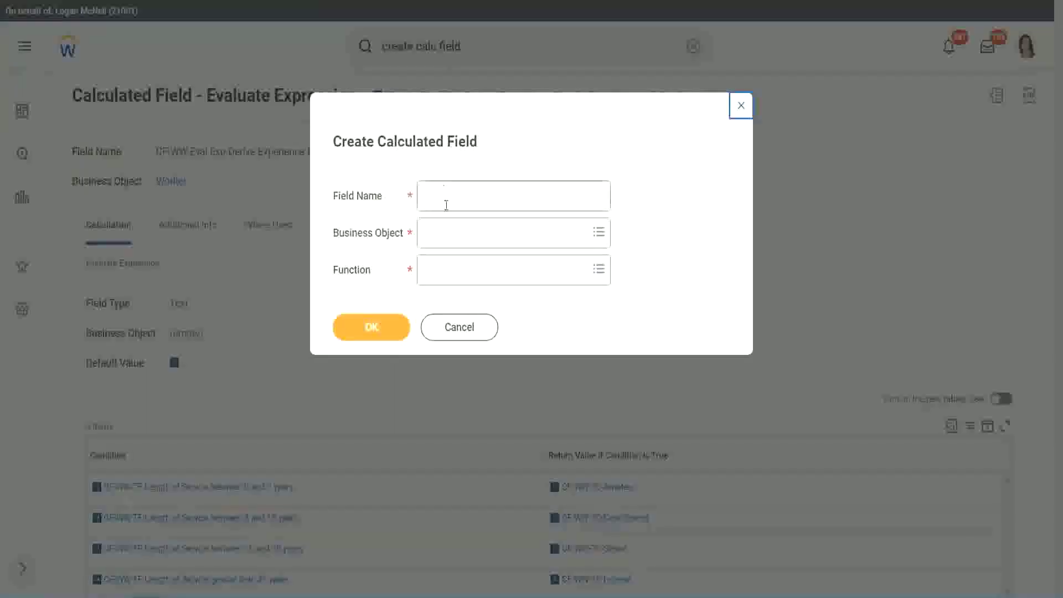
# - Name the new calculated field "CF-WW-LRB-Identify Experience Bands from years of Service"
pyautogui.click(446, 198)
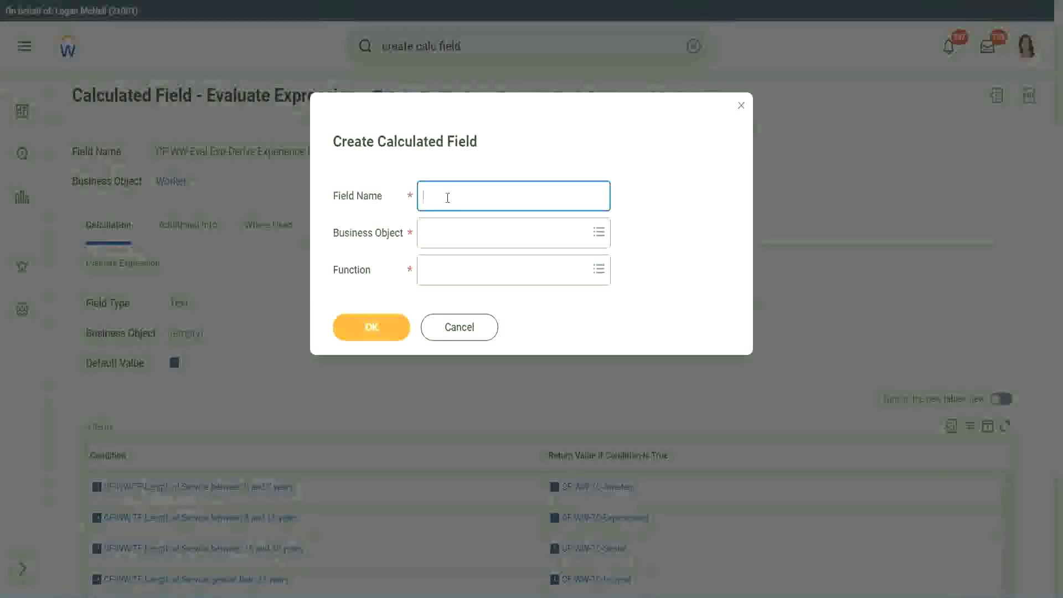
pyautogui.write('CF')
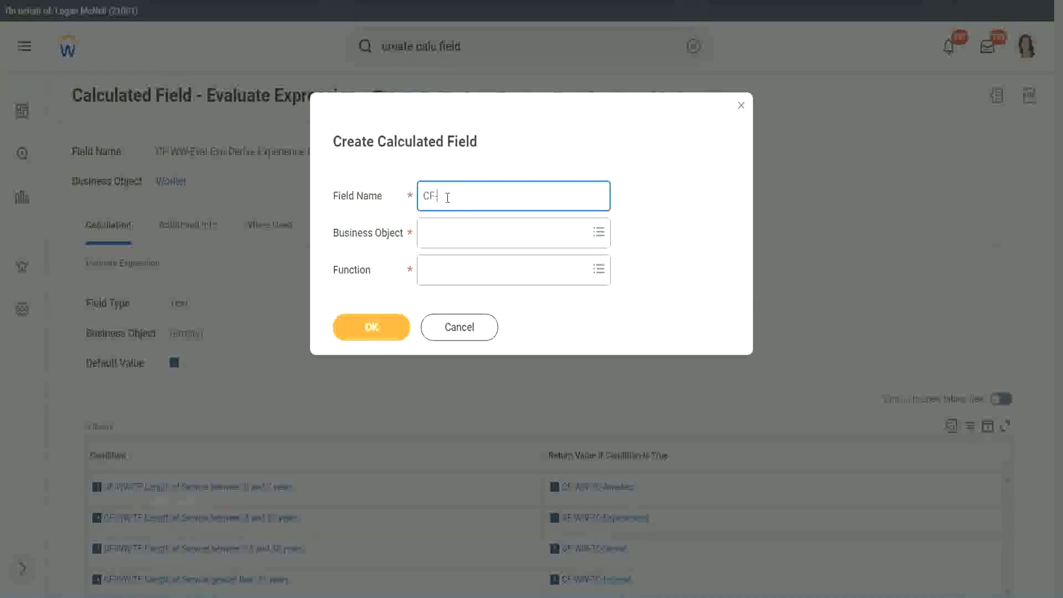
pyautogui.write('-WW')
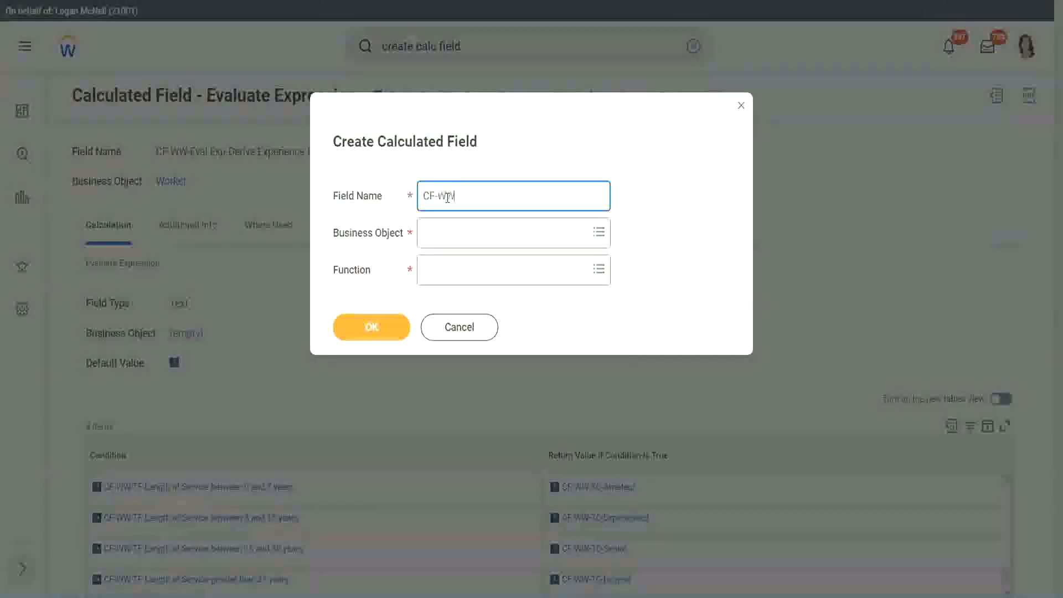
pyautogui.write('-IRB')
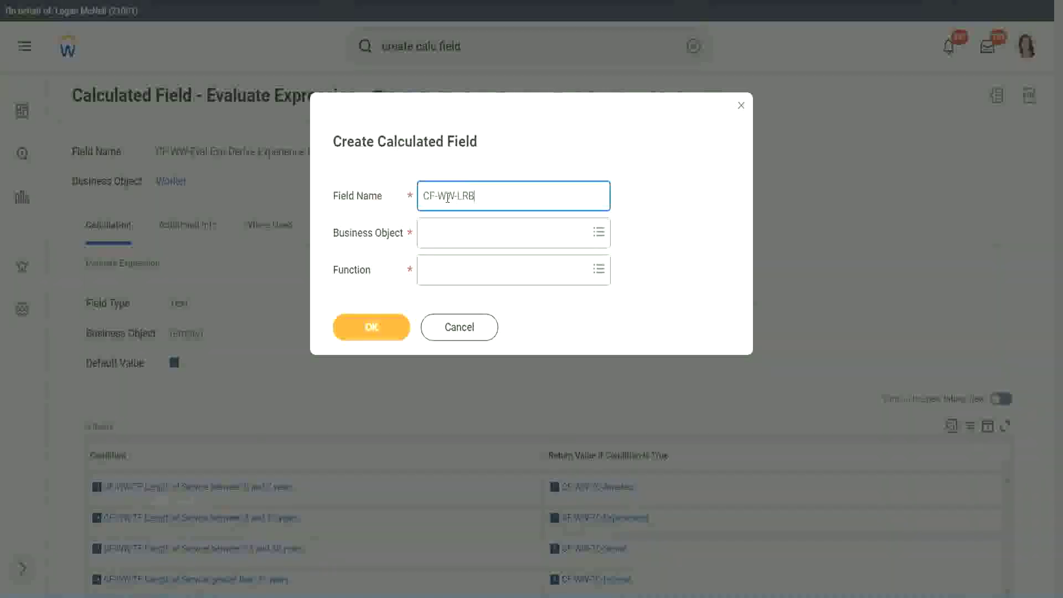
pyautogui.write('-Identify Exe')
pyautogui.press('BackSpace')
pyautogui.write('perience Bands fro')
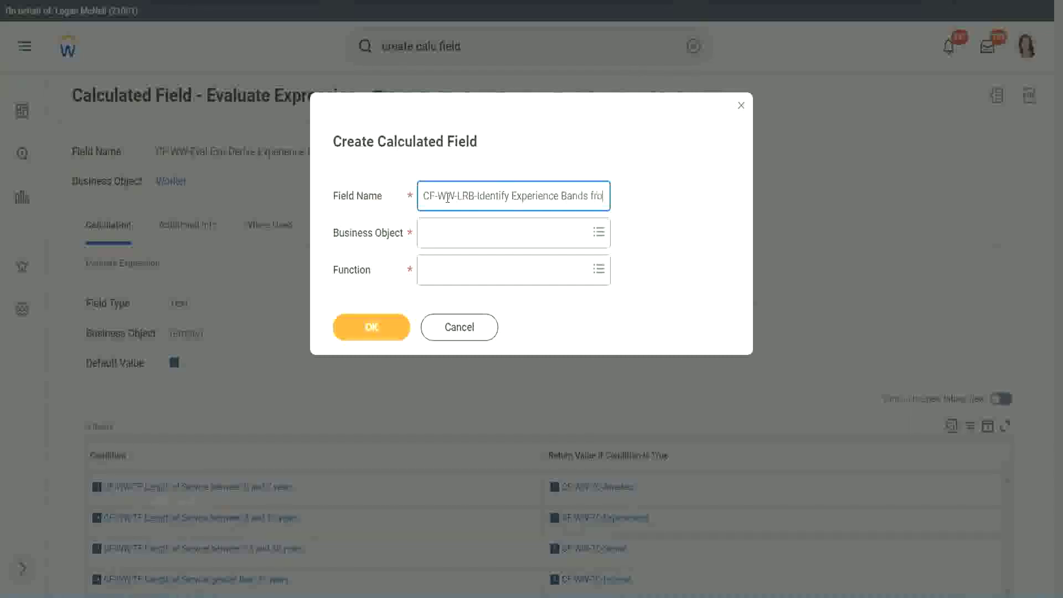
pyautogui.write('m years of Service')
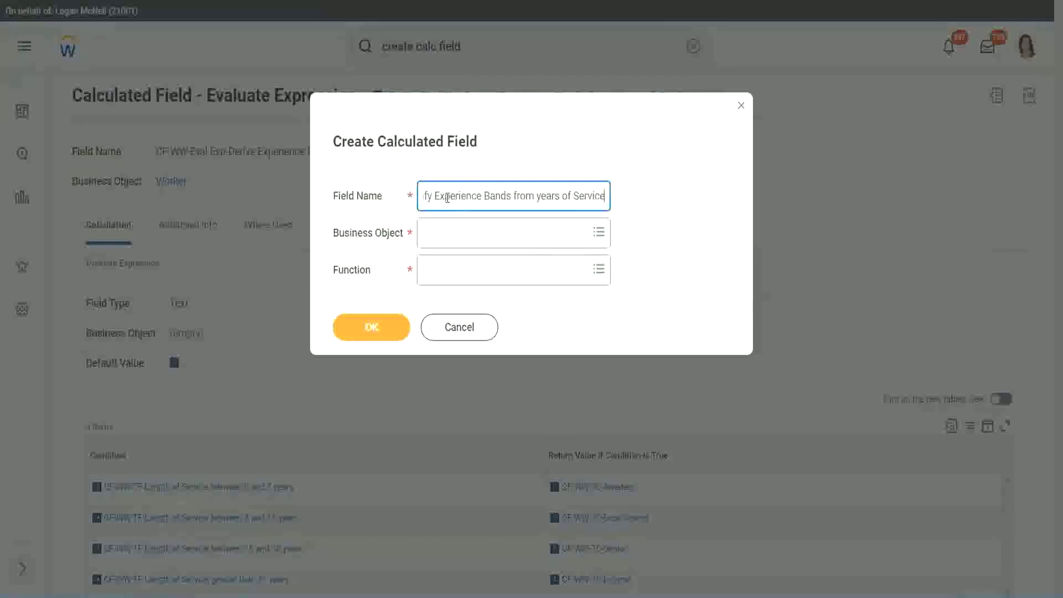
pyautogui.press('Tab')
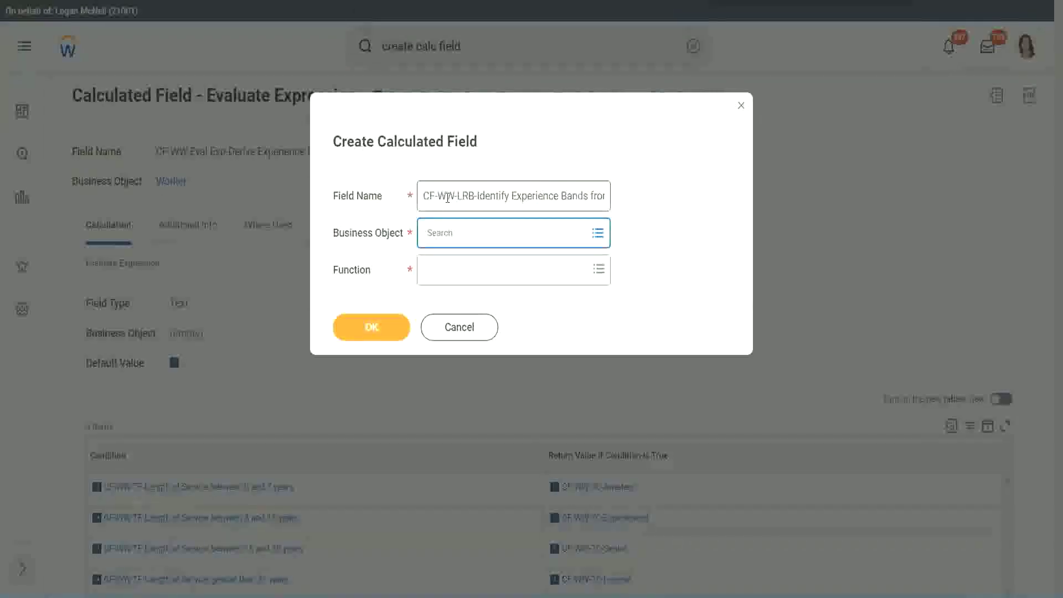
# - Set the business object to Worker and the function to Lookup Range Band, and confirm to open the field's definition
pyautogui.write('worker')
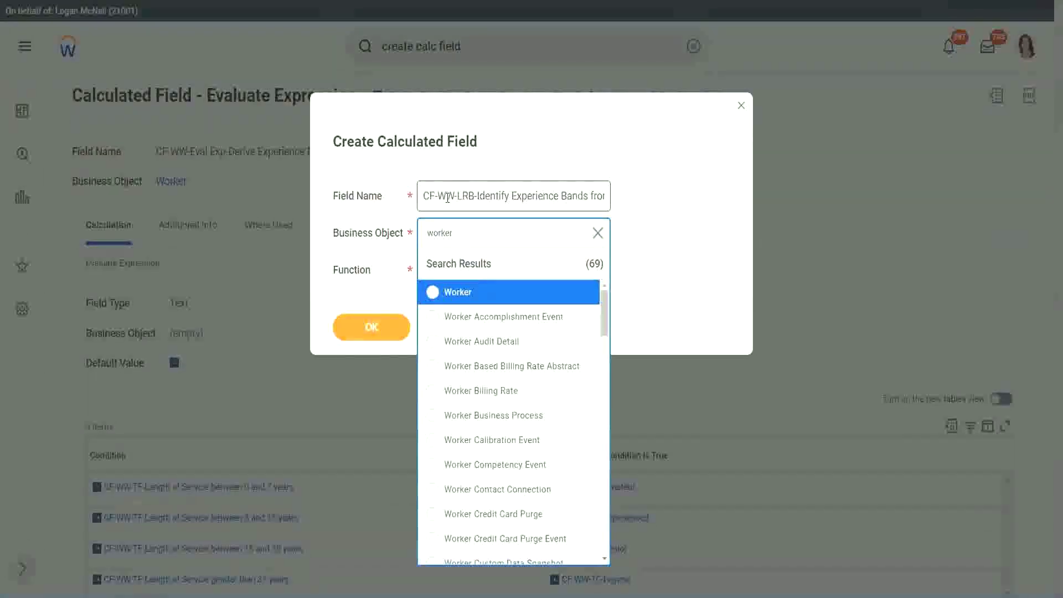
pyautogui.press('Return')
pyautogui.press('Tab')
pyautogui.write('l')
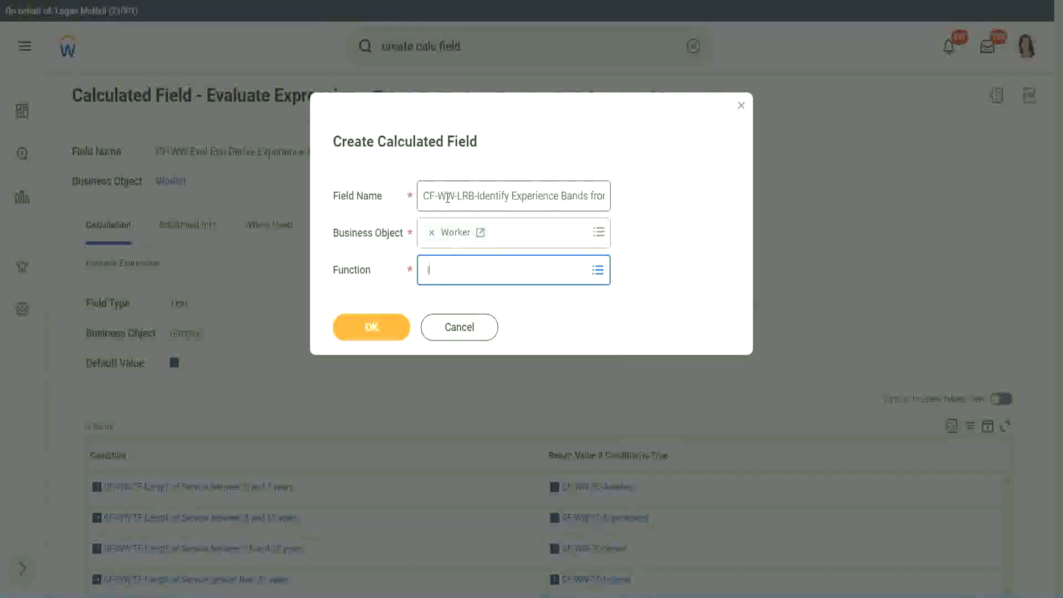
pyautogui.write('rb')
pyautogui.press('Return')
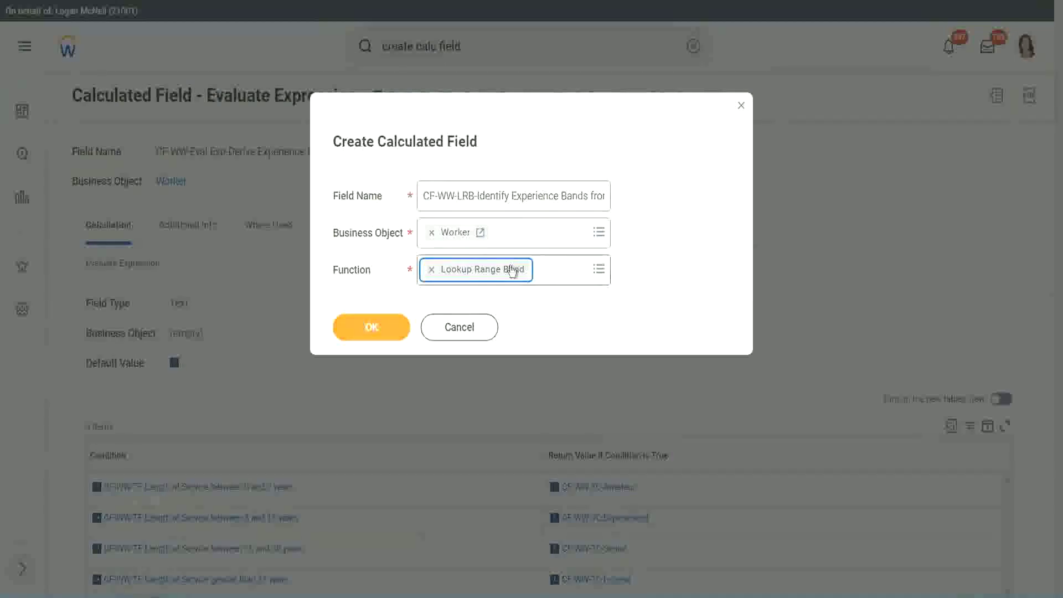
pyautogui.click(379, 328)
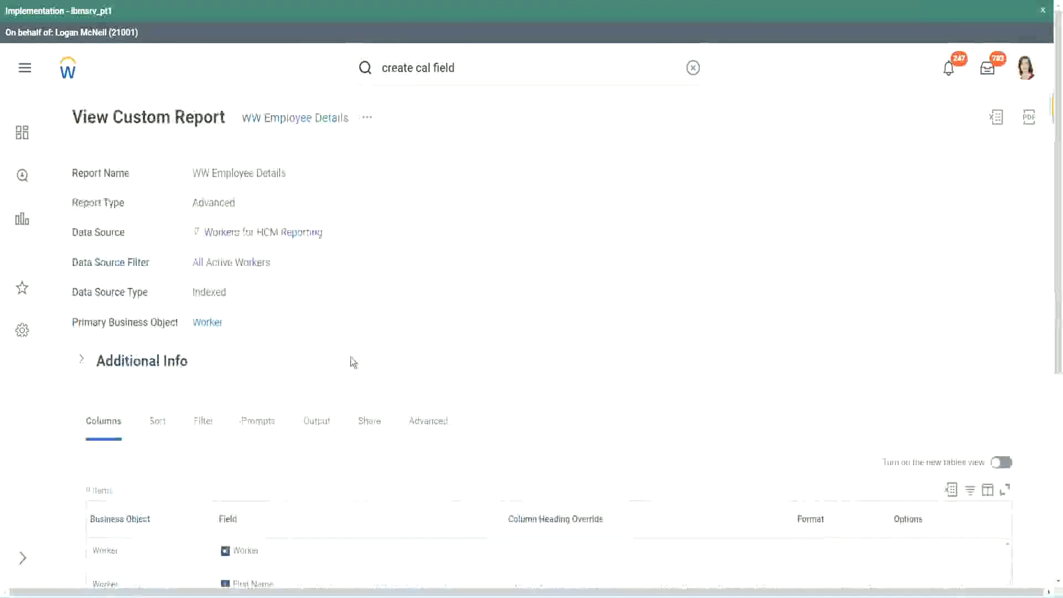
# - Set the source field to "CF-WW-Convert Text To Number-Number of Years from Length of Service", copying its name from the WW Employee Details report
pyautogui.scroll(-6, 354, 360)
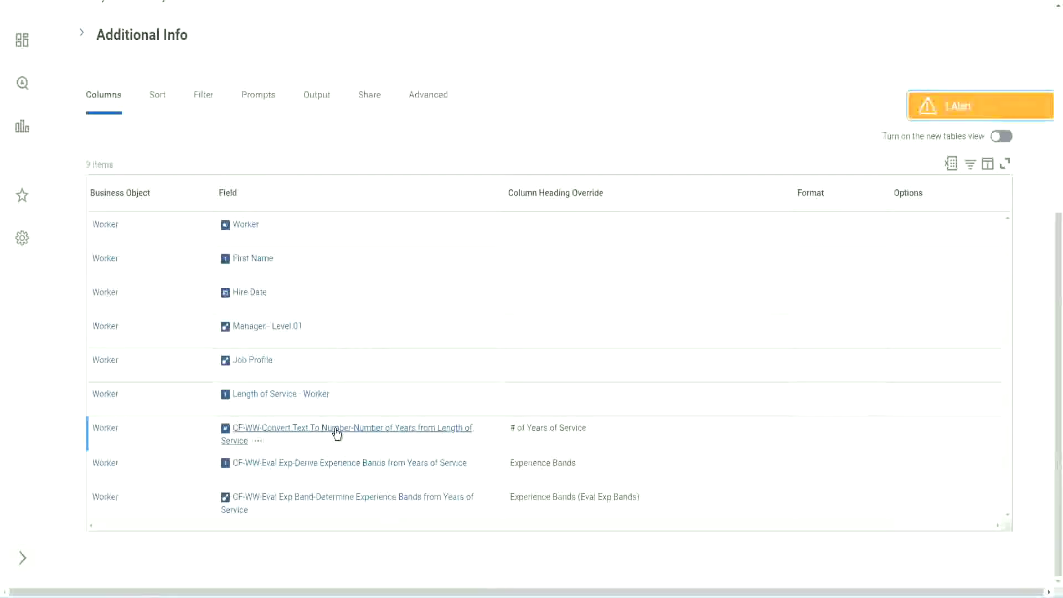
pyautogui.rightClick(335, 433)
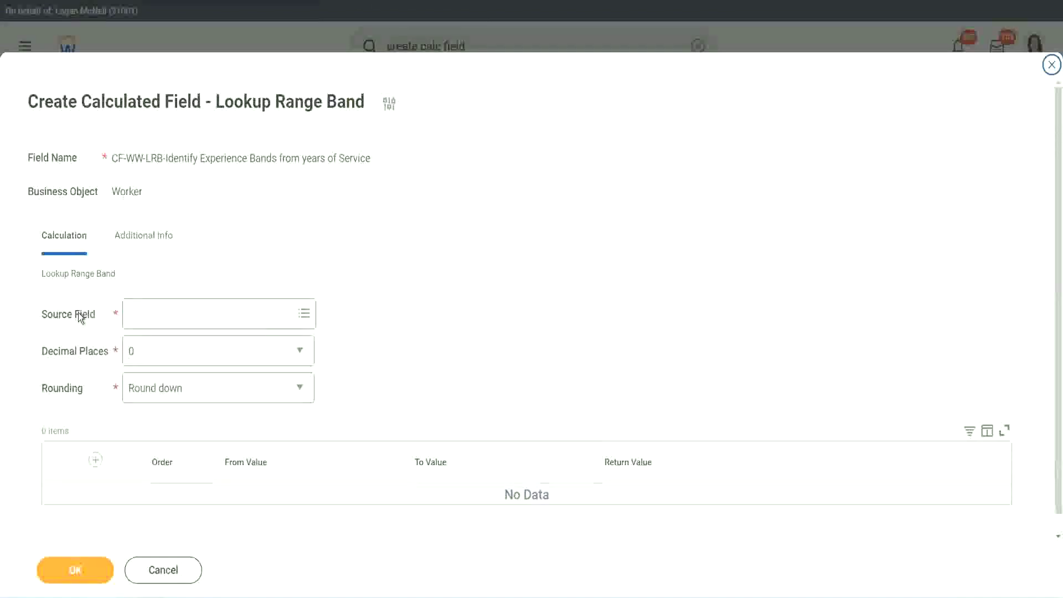
pyautogui.click(165, 311)
pyautogui.press('Return')
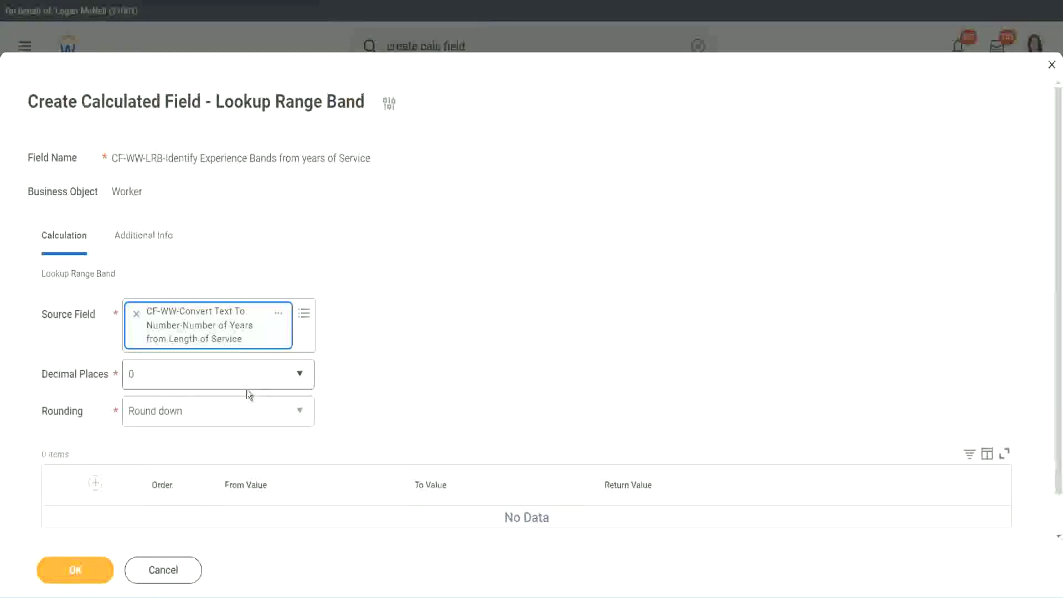
# - Review the decimal places options, keeping 0, and set the rounding to Round
pyautogui.click(208, 380)
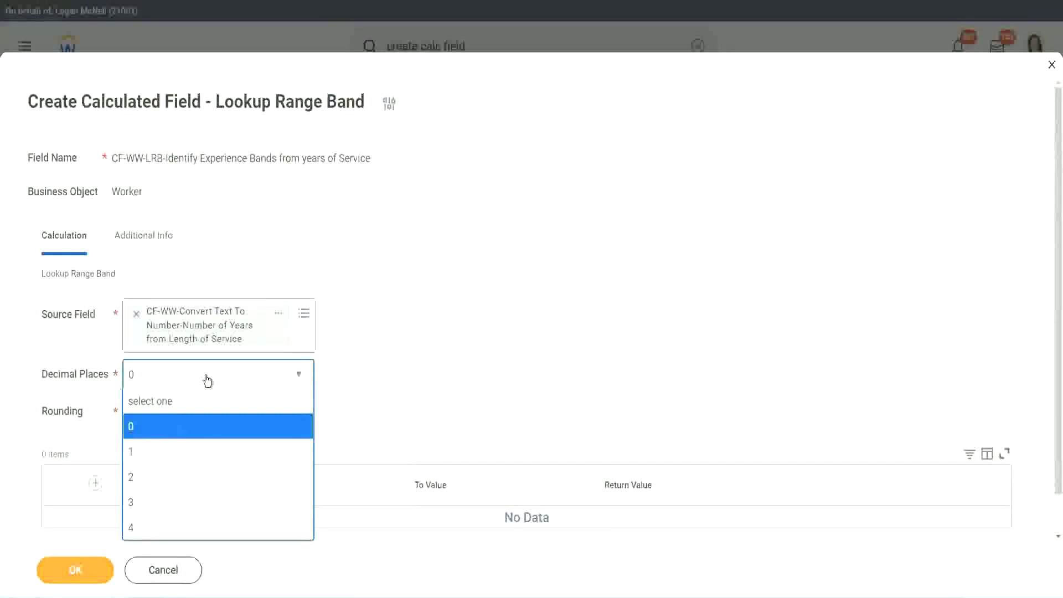
pyautogui.click(416, 367)
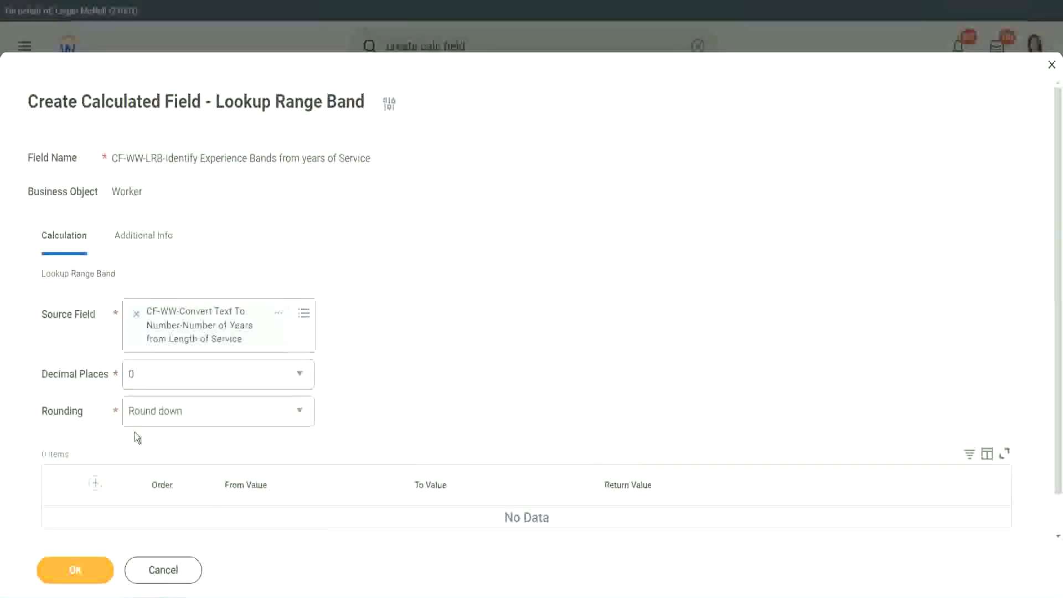
pyautogui.click(170, 416)
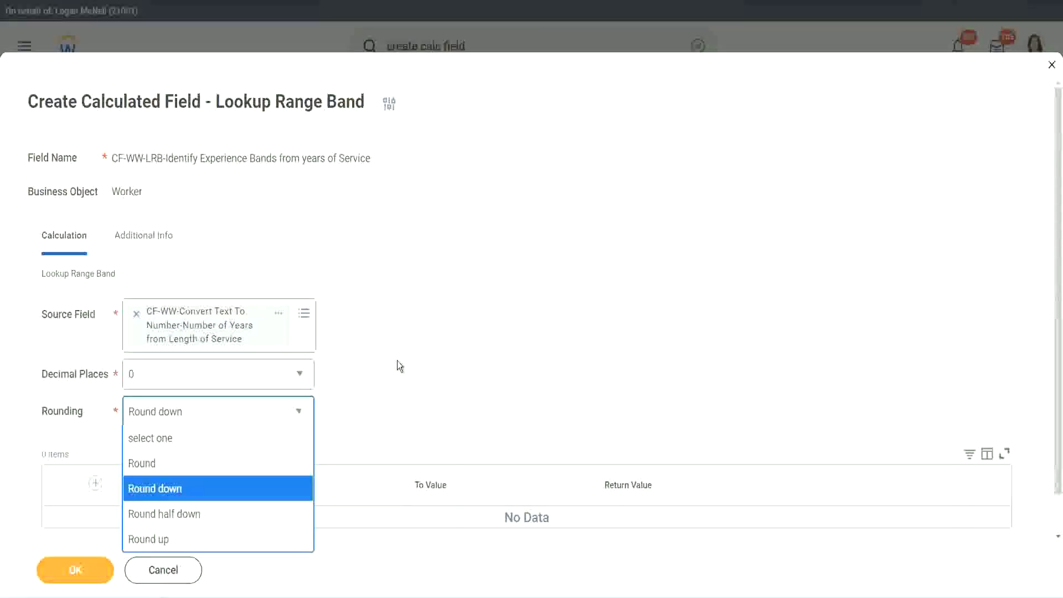
pyautogui.click(374, 408)
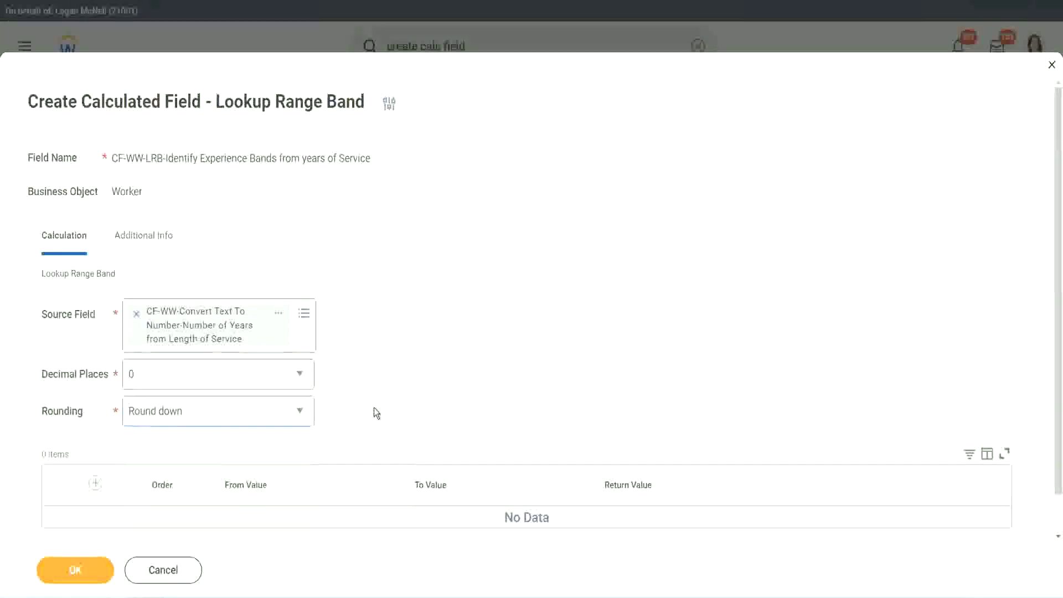
pyautogui.click(183, 418)
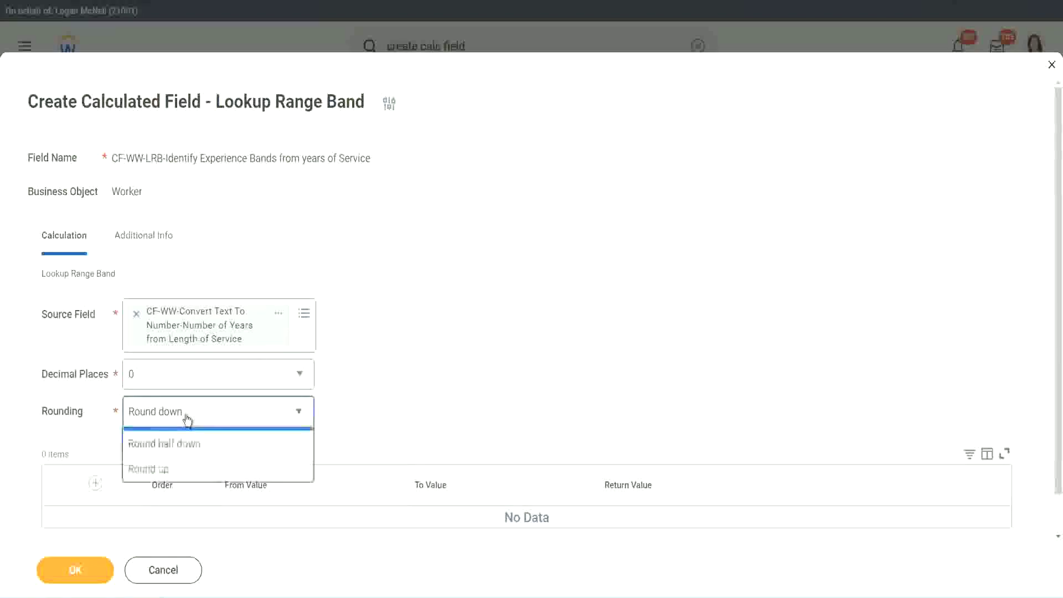
pyautogui.click(178, 464)
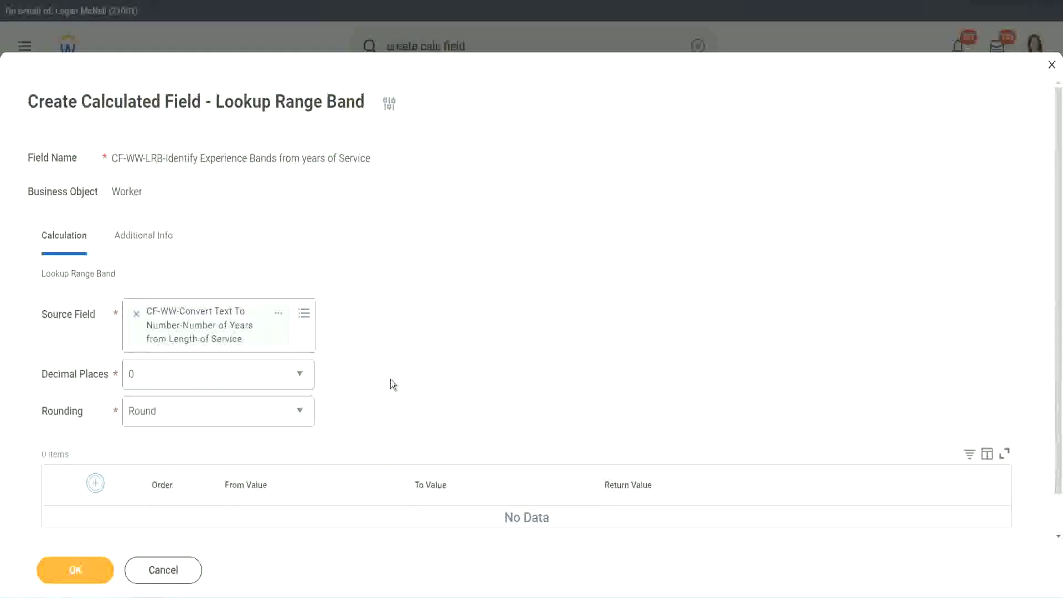
# - Add the first range row with From Value 0, To Value 7 and return value "Amateur"
pyautogui.scroll(-2, 442, 331)
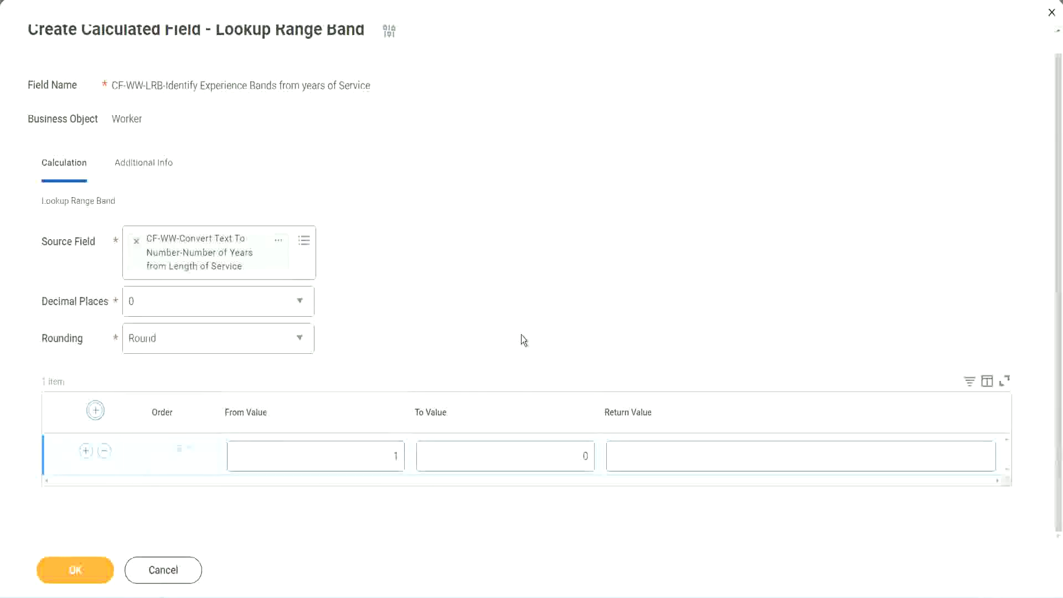
pyautogui.doubleClick(387, 460)
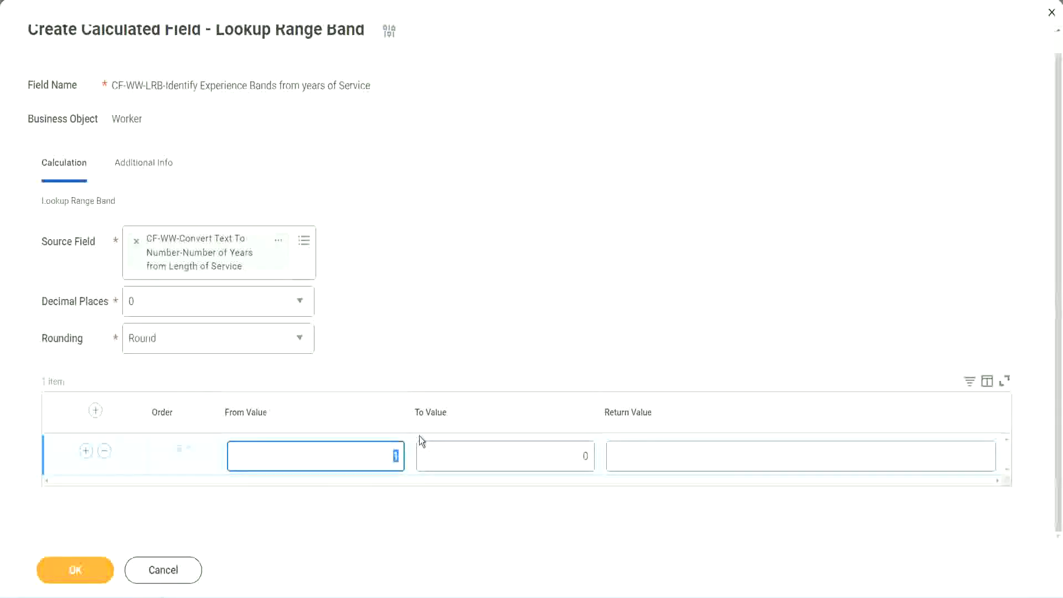
pyautogui.write('0')
pyautogui.press('Tab')
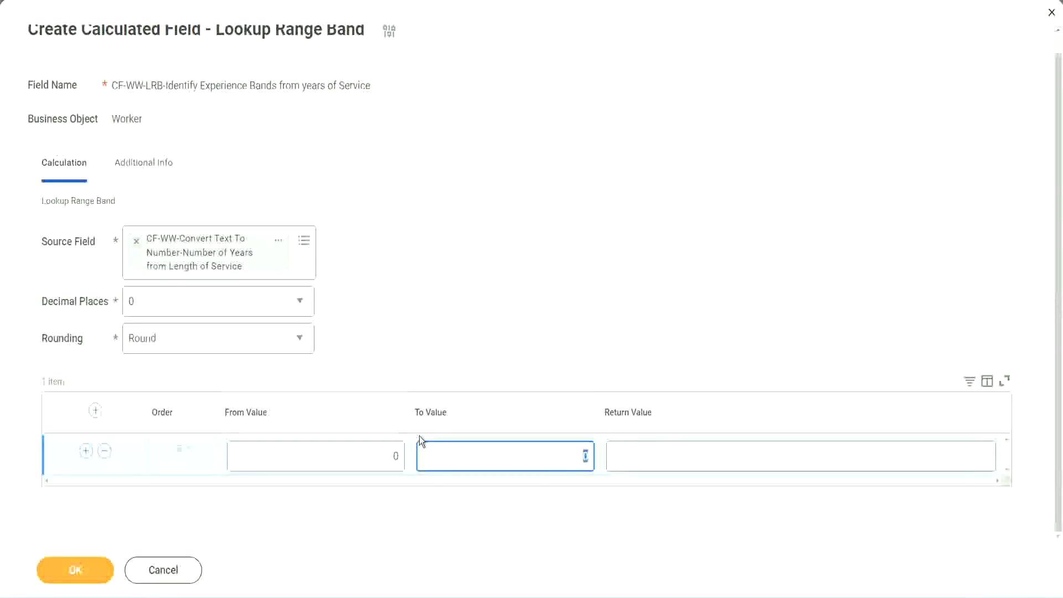
pyautogui.write('7')
pyautogui.press('Tab')
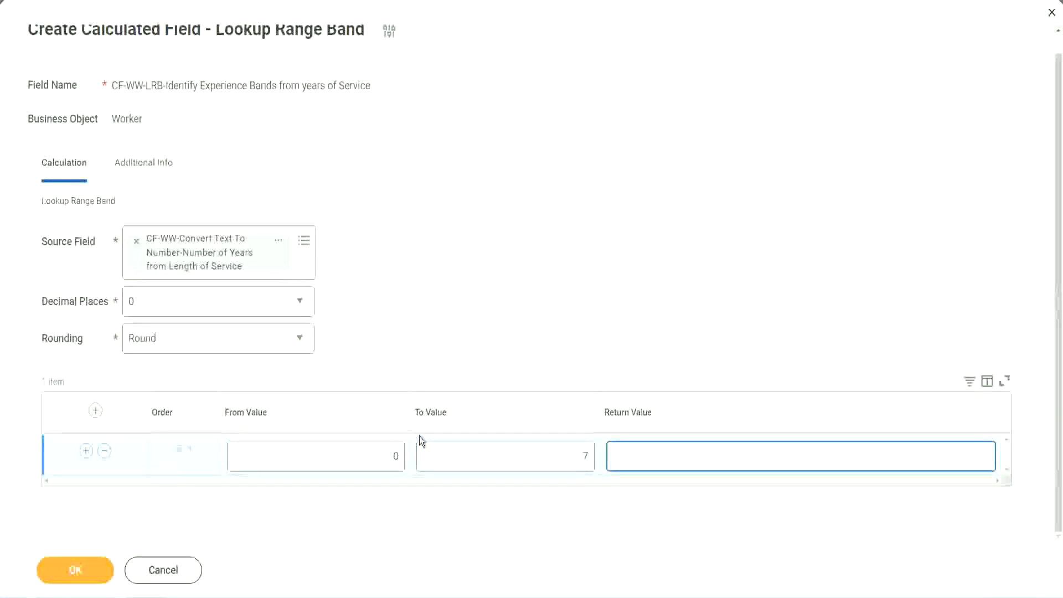
pyautogui.write('Amateur')
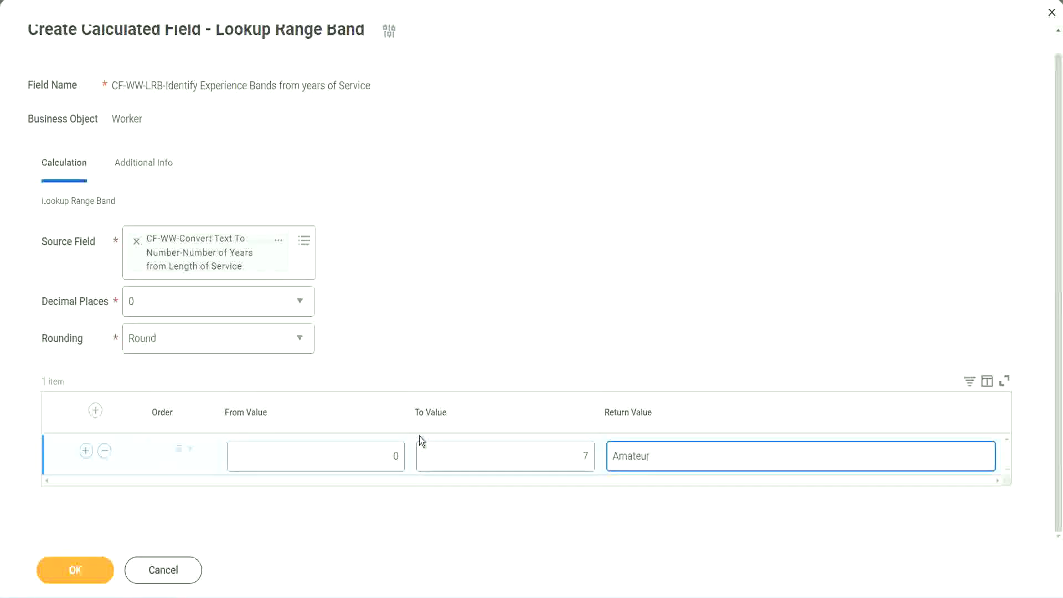
pyautogui.click(368, 464)
pyautogui.click(570, 447)
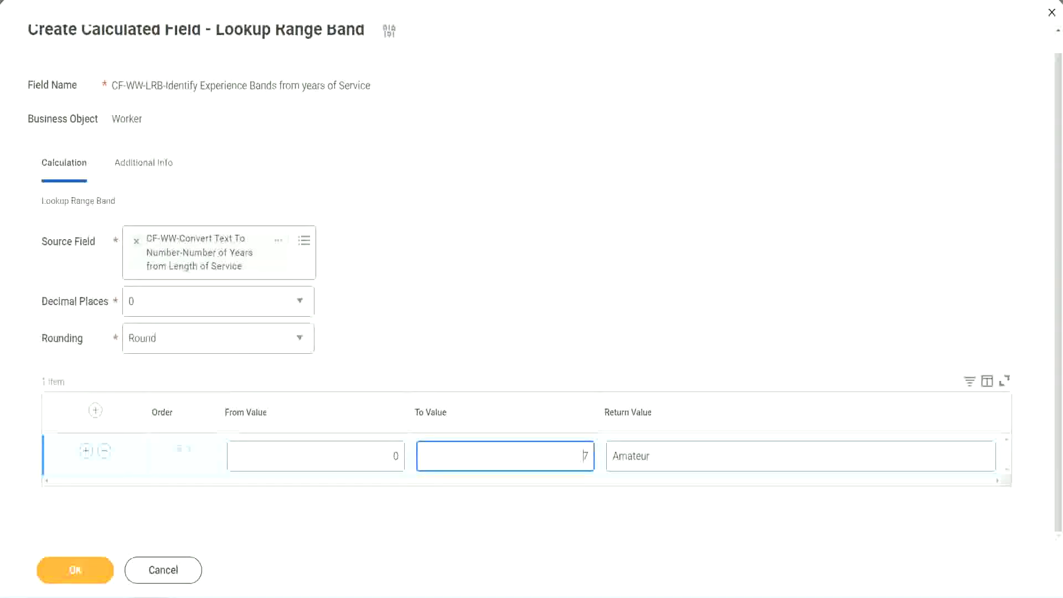
pyautogui.moveTo(445, 386); pyautogui.dragTo(267, 276)
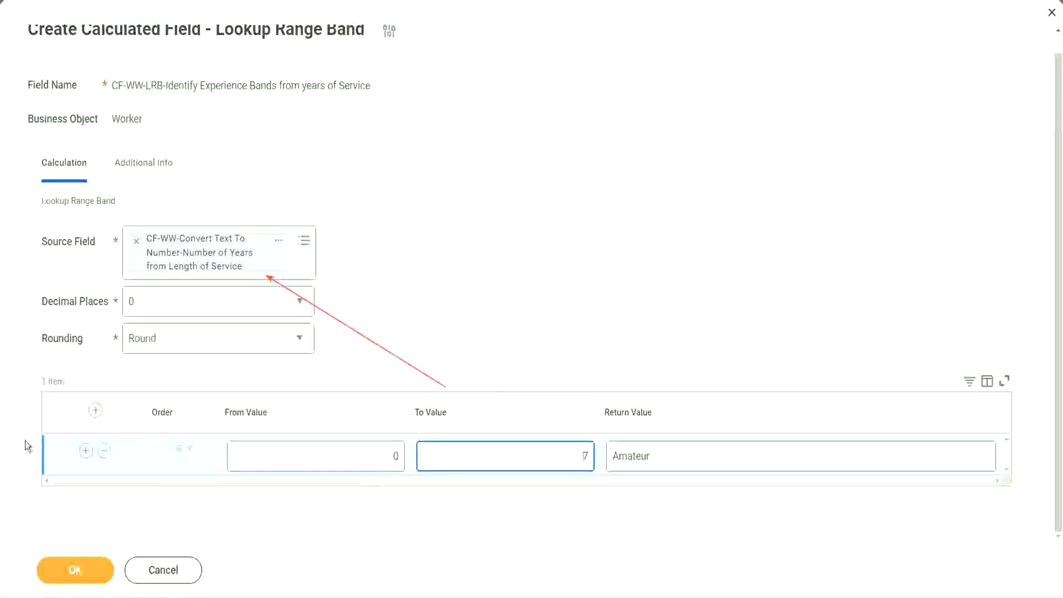
# - Add a second range row with From Value 8, To Value 15 and return value "Experienced"
pyautogui.click(85, 451)
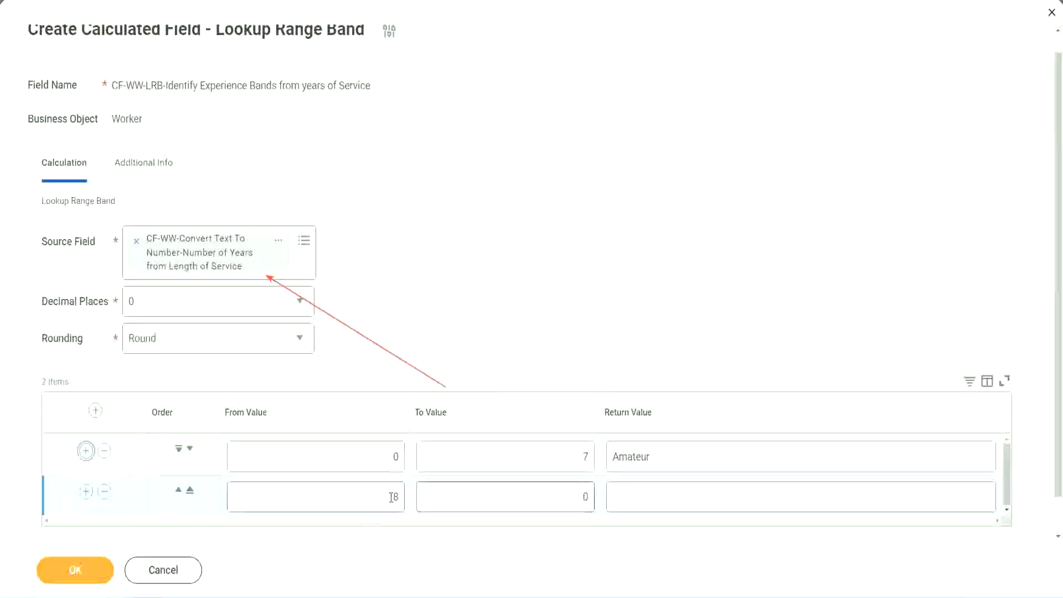
pyautogui.doubleClick(403, 500)
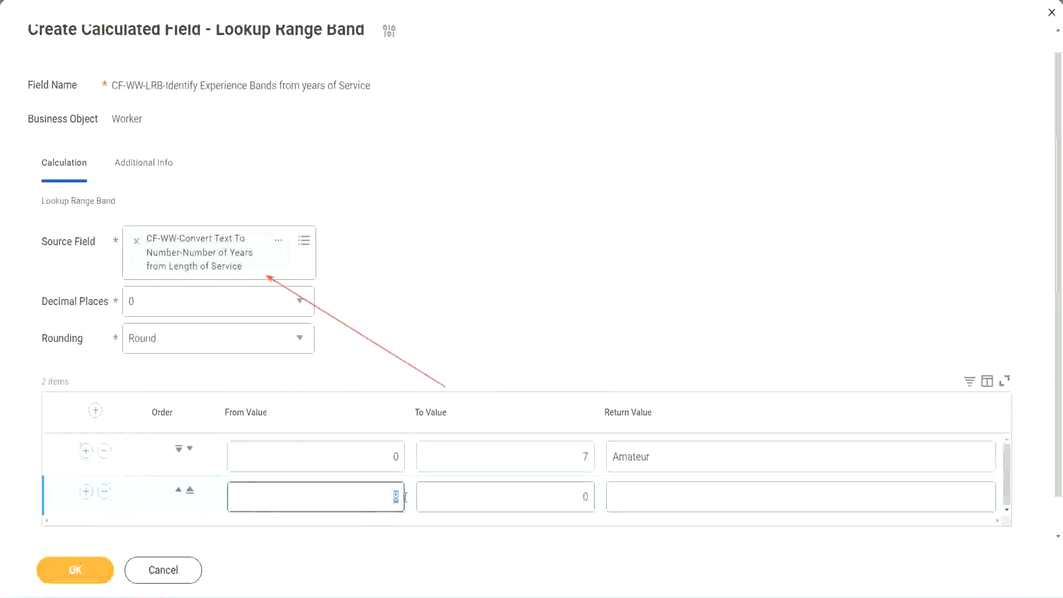
pyautogui.doubleClick(388, 457)
pyautogui.click(579, 461)
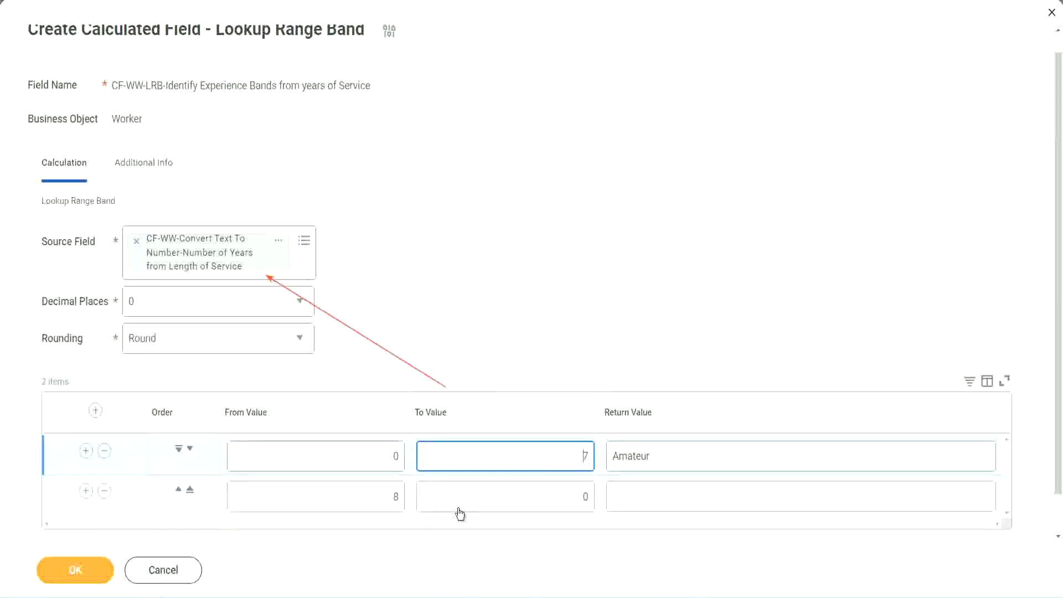
pyautogui.doubleClick(376, 498)
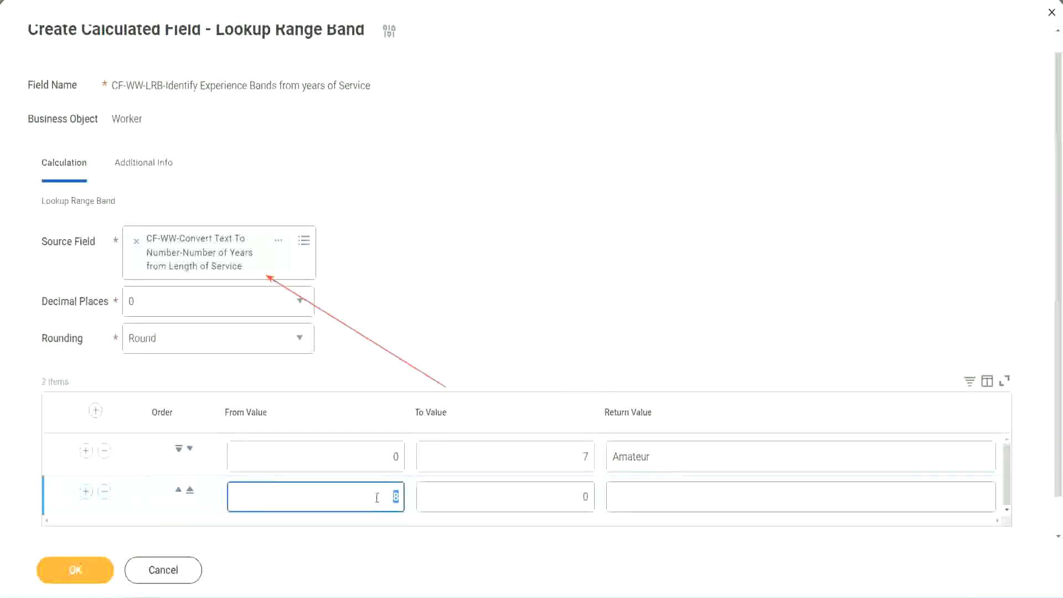
pyautogui.click(375, 497)
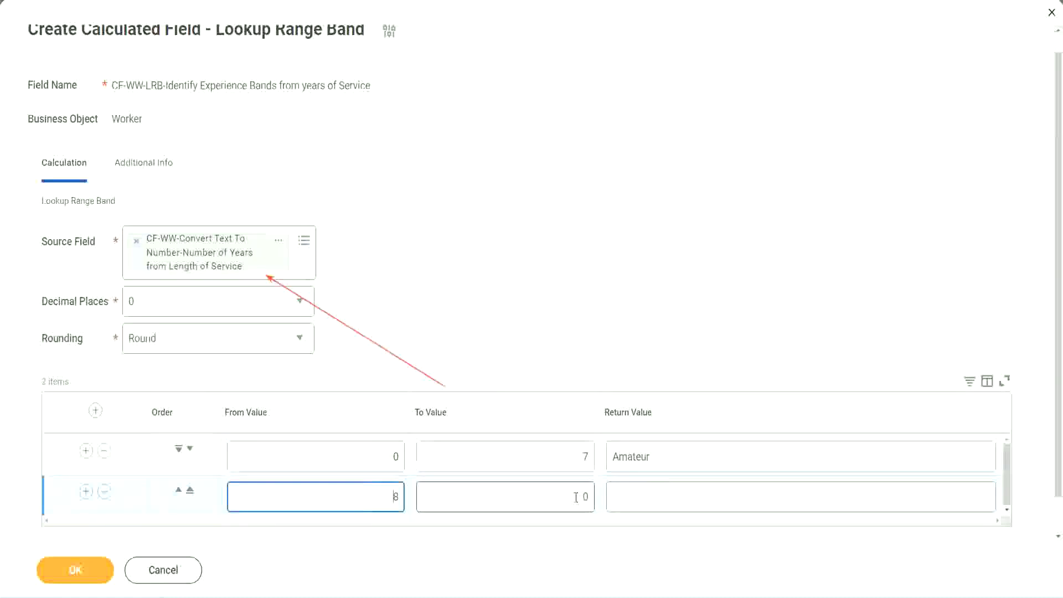
pyautogui.click(576, 497)
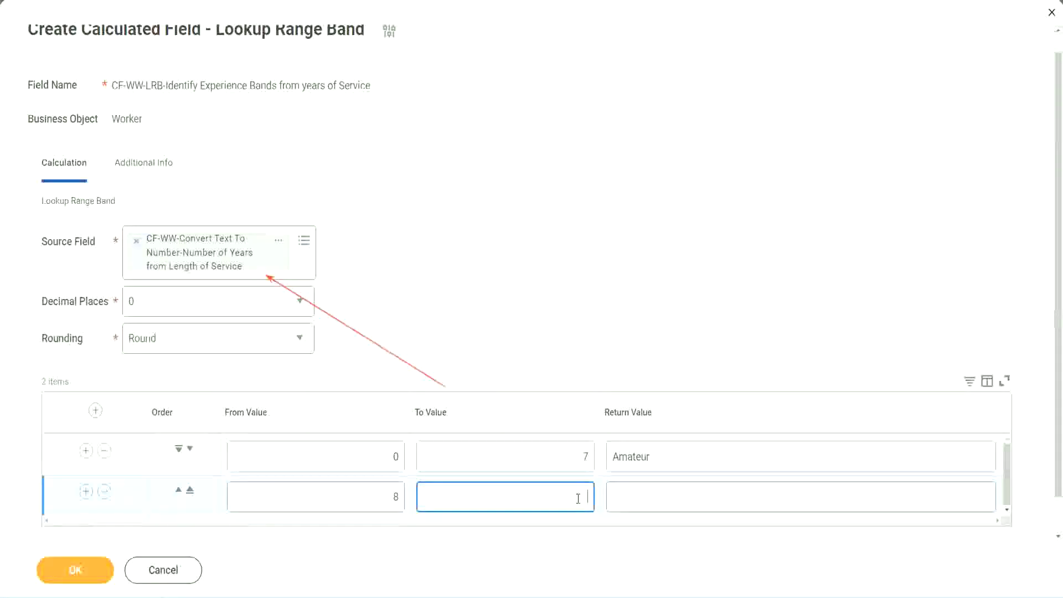
pyautogui.write('15')
pyautogui.click(655, 494)
pyautogui.write('Ex')
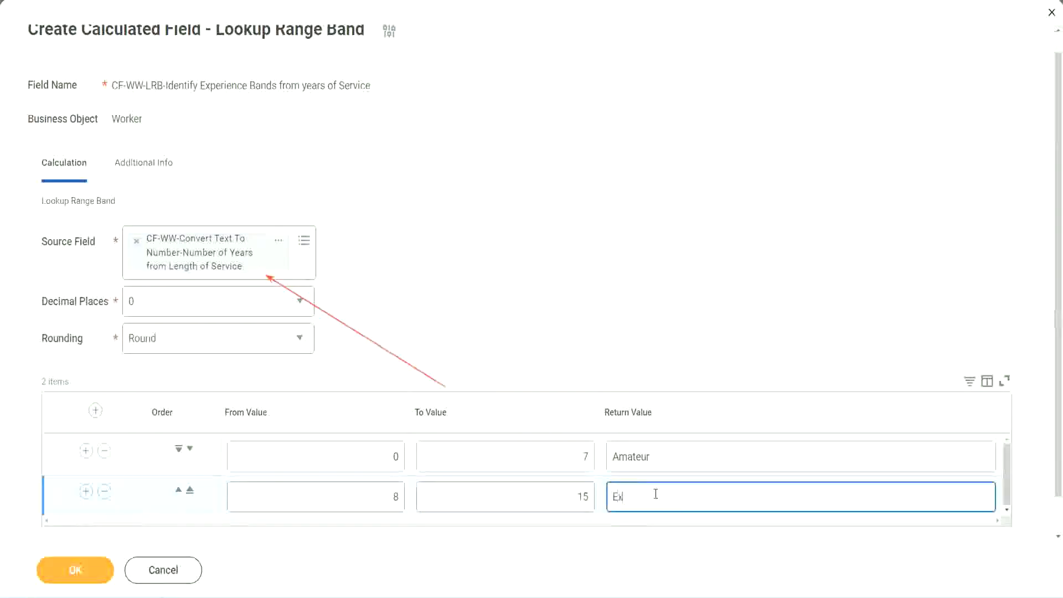
pyautogui.write('perienced')
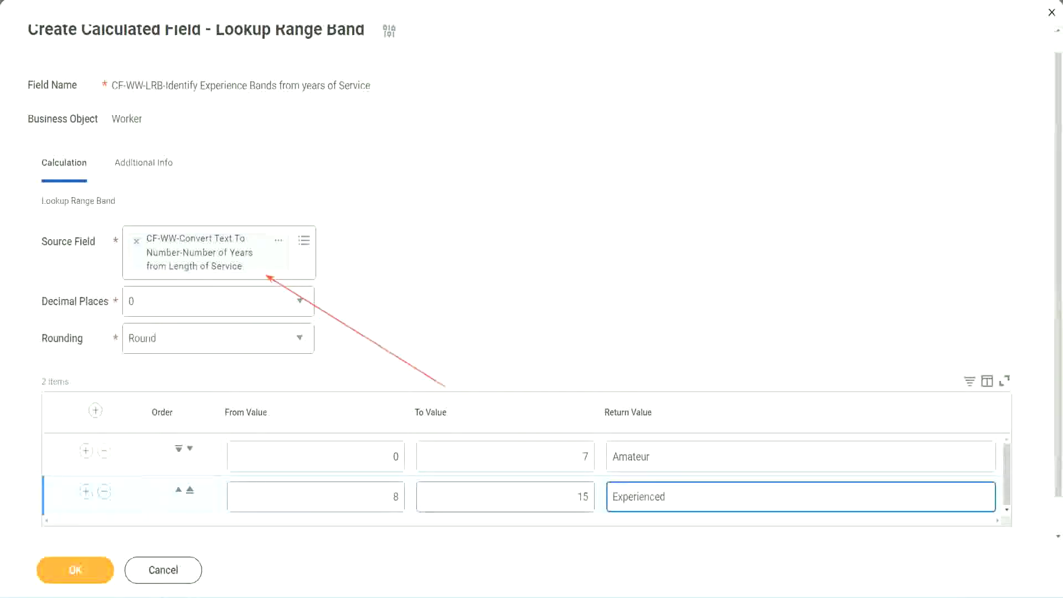
# - Add a third range row with From Value 16, To Value 30 and return value "Senior"
pyautogui.click(86, 491)
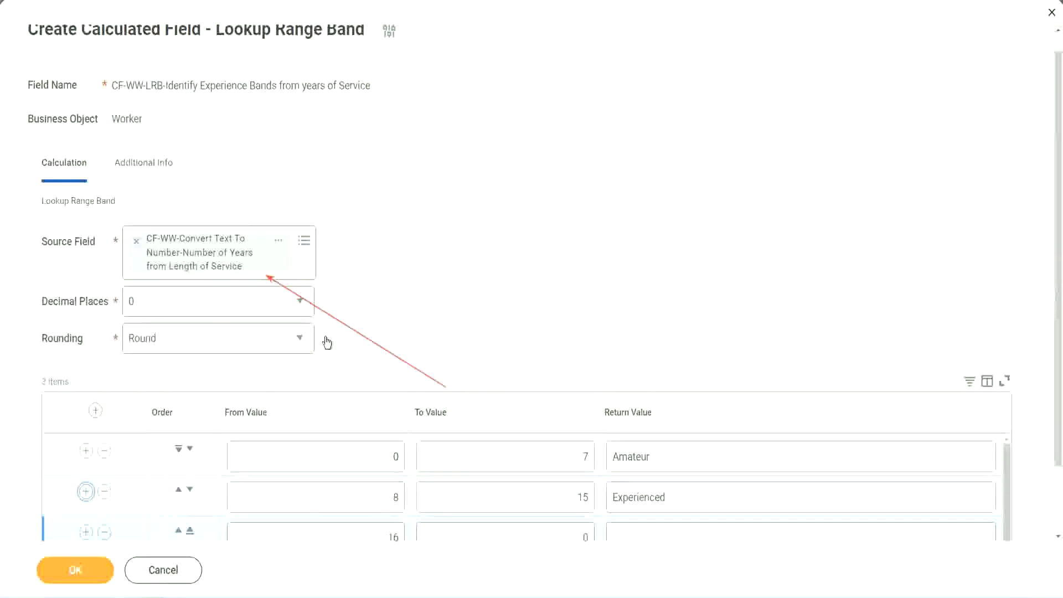
pyautogui.scroll(-2, 458, 335)
pyautogui.click(376, 459)
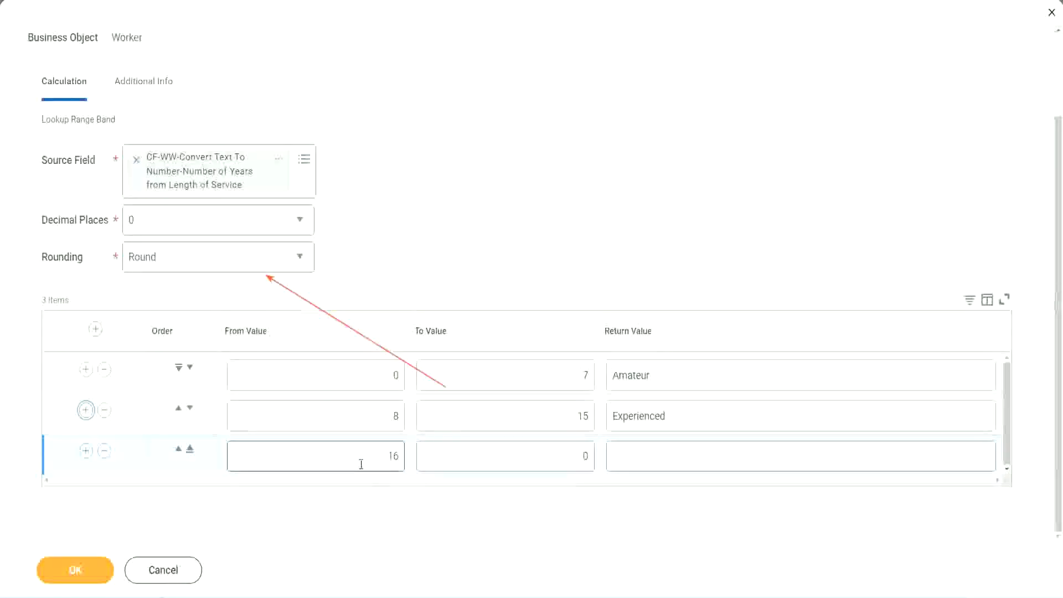
pyautogui.click(534, 457)
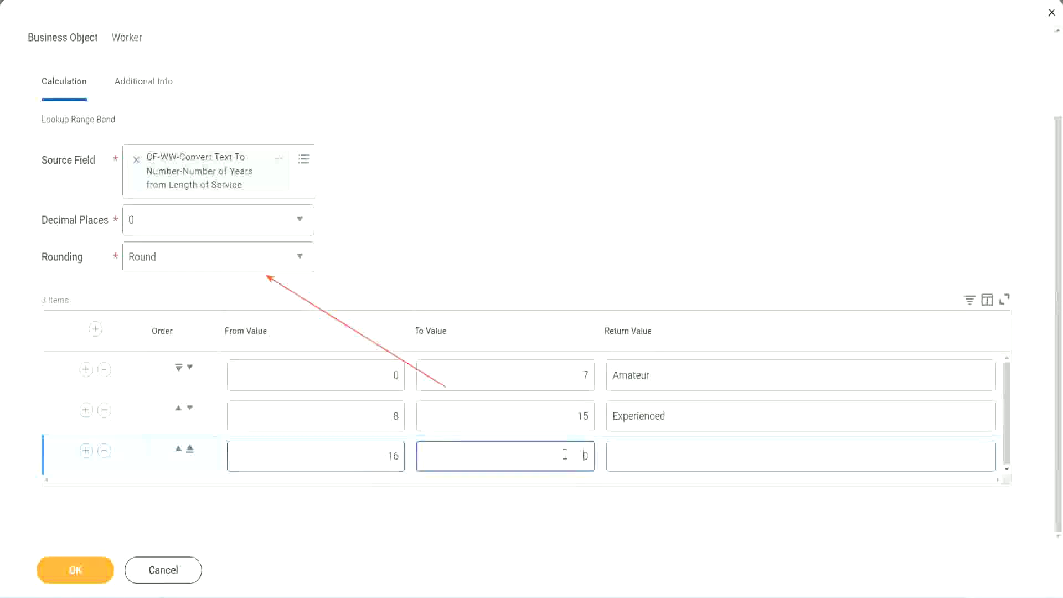
pyautogui.write('3')
pyautogui.press('Tab')
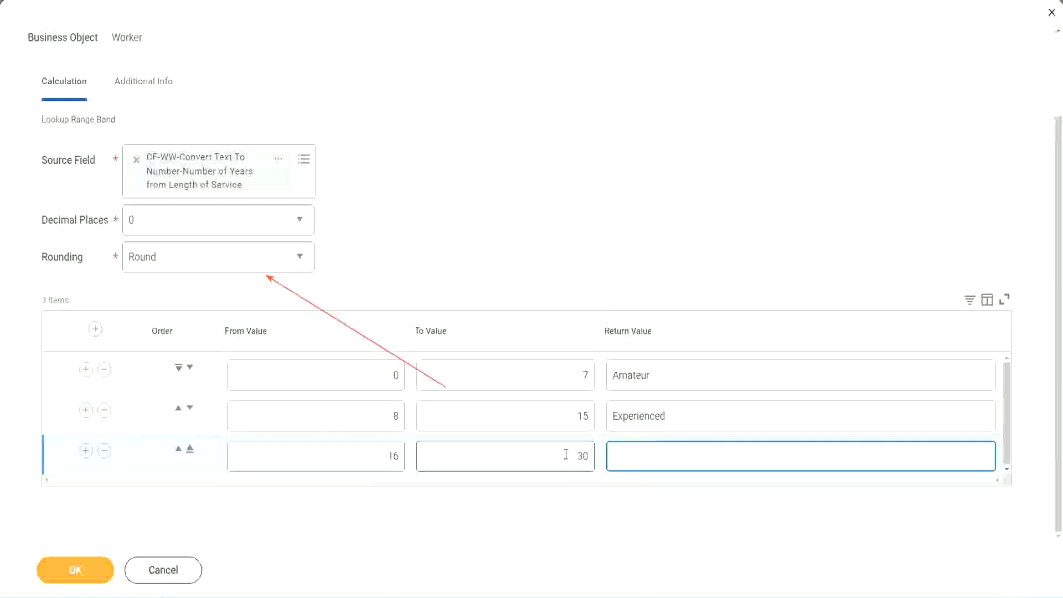
pyautogui.write('Senior')
# - Add a fourth range row with From Value 31, To Value 1000 and return value "Legend"
pyautogui.click(85, 450)
pyautogui.doubleClick(354, 448)
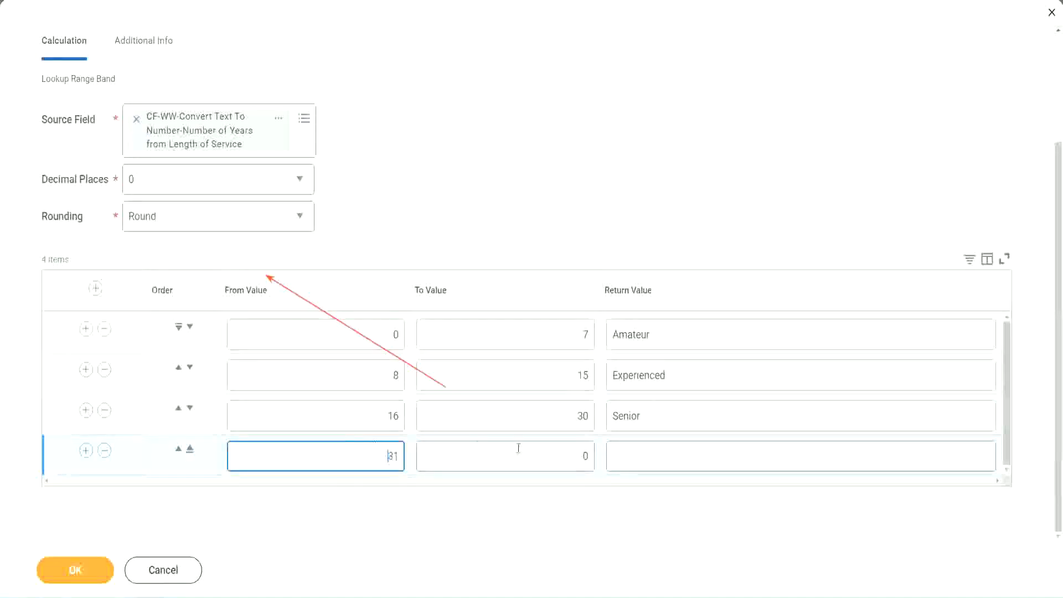
pyautogui.click(573, 457)
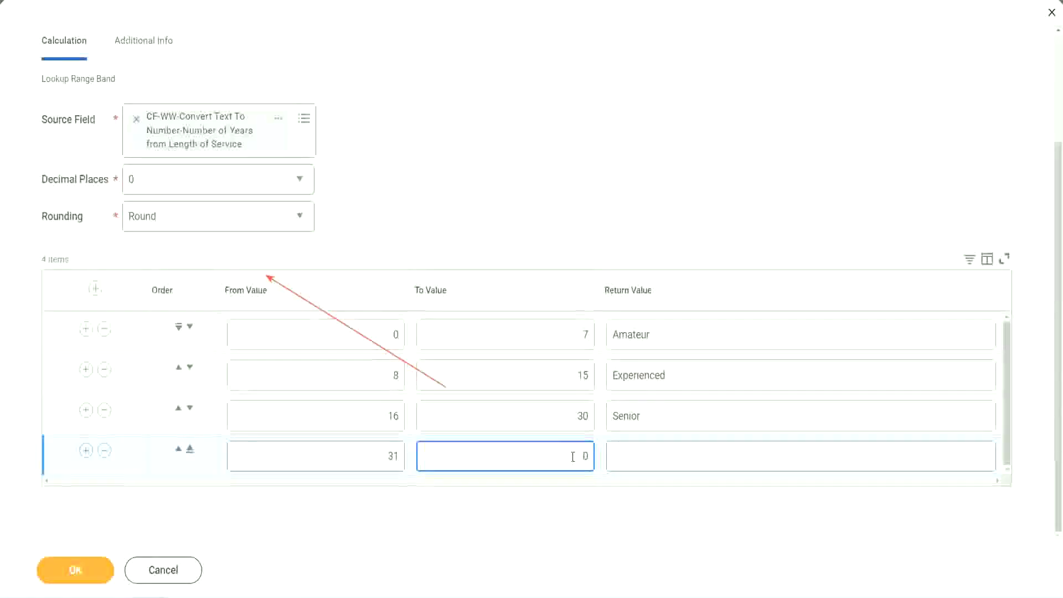
pyautogui.write('1000')
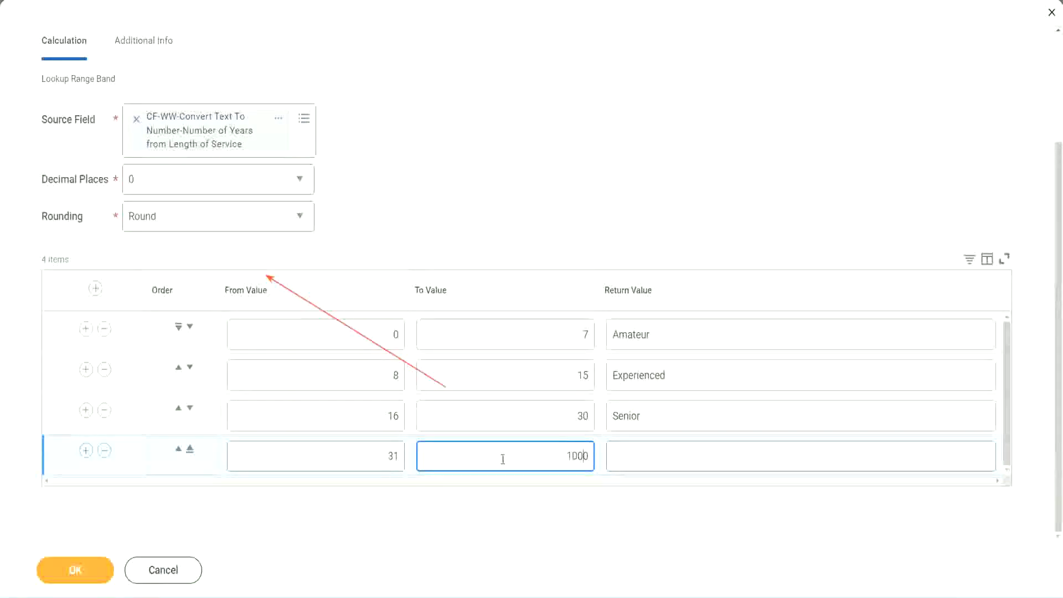
pyautogui.moveTo(553, 449); pyautogui.dragTo(613, 449)
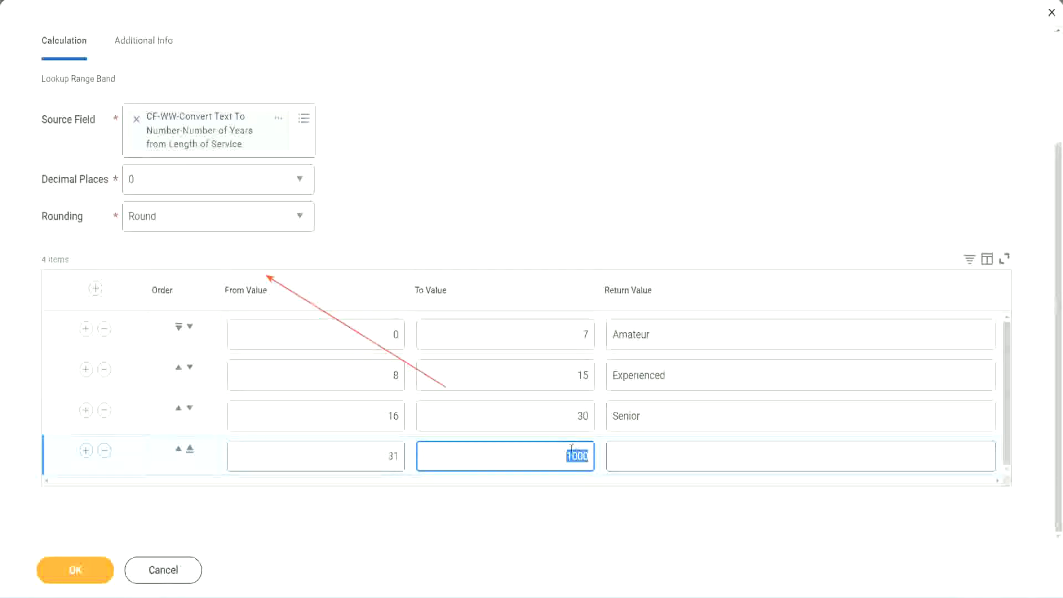
pyautogui.moveTo(562, 452); pyautogui.dragTo(595, 453)
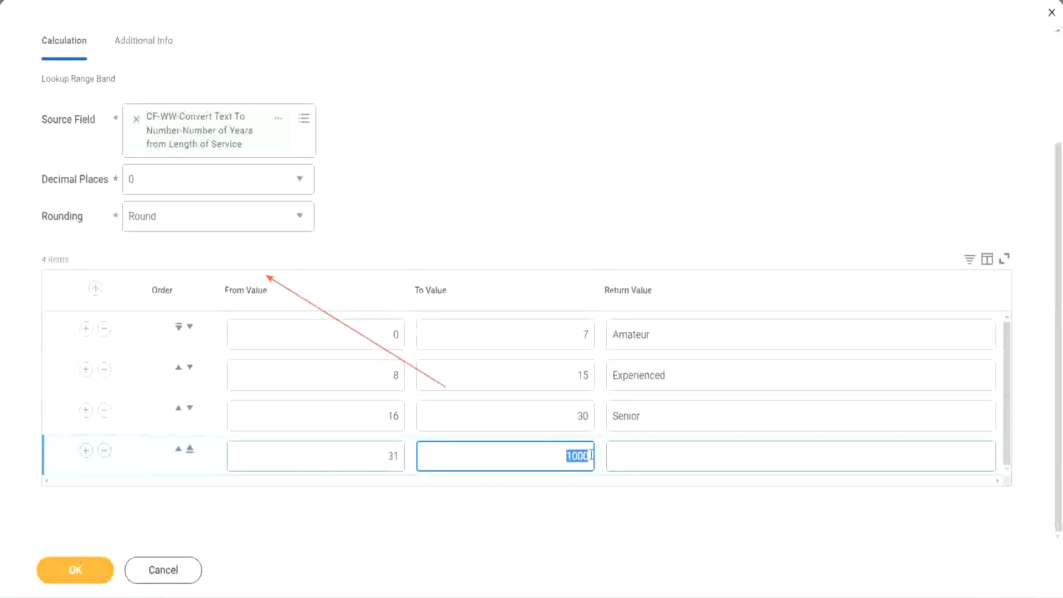
pyautogui.click(663, 457)
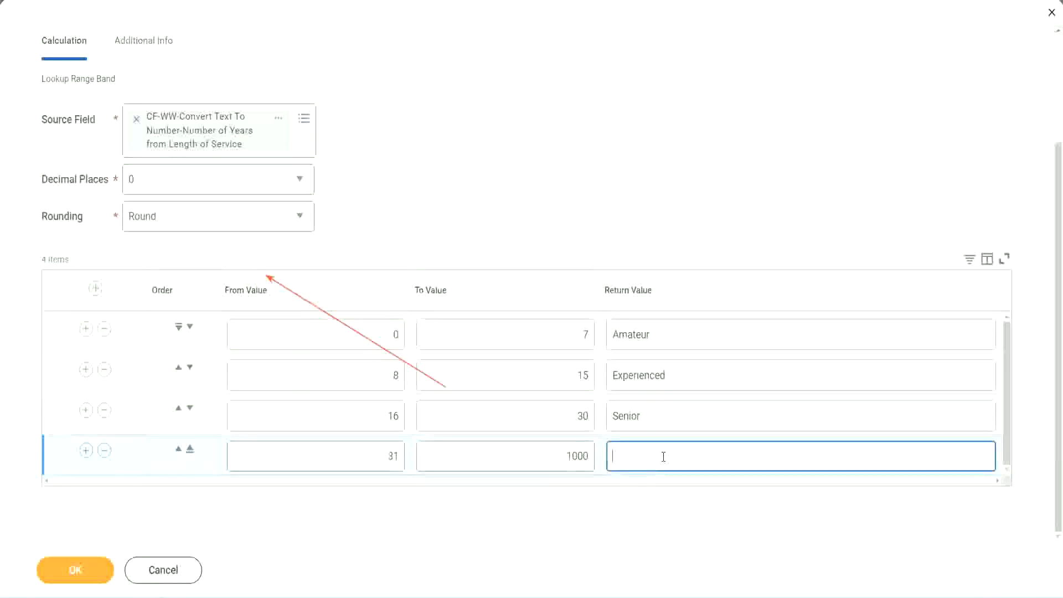
pyautogui.write('Legend')
pyautogui.click(495, 184)
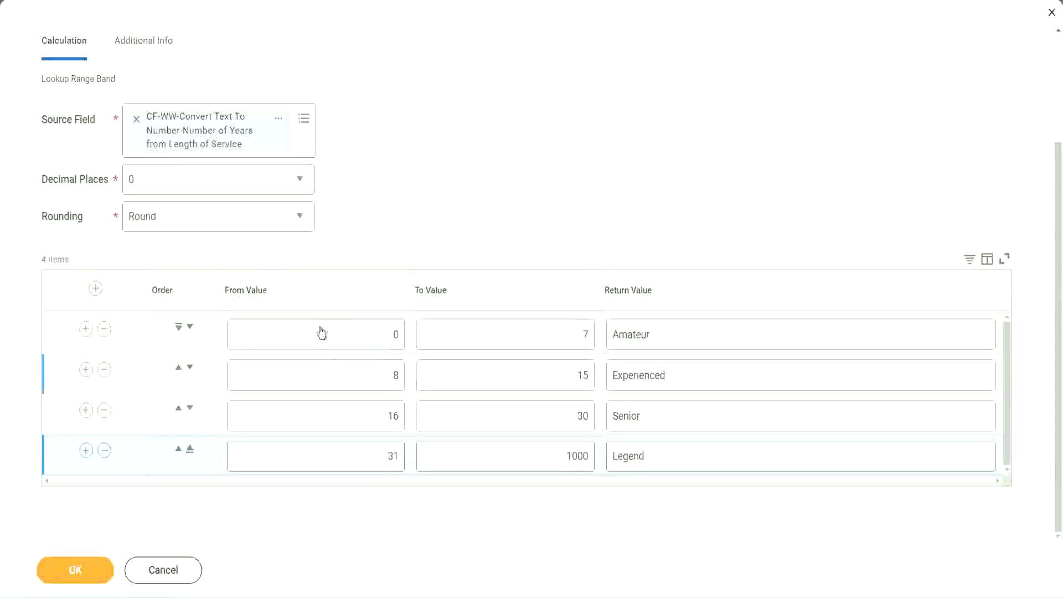
# - Review the four range rows, checking the from and to values against their return values
pyautogui.click(690, 334)
pyautogui.click(687, 376)
pyautogui.click(672, 425)
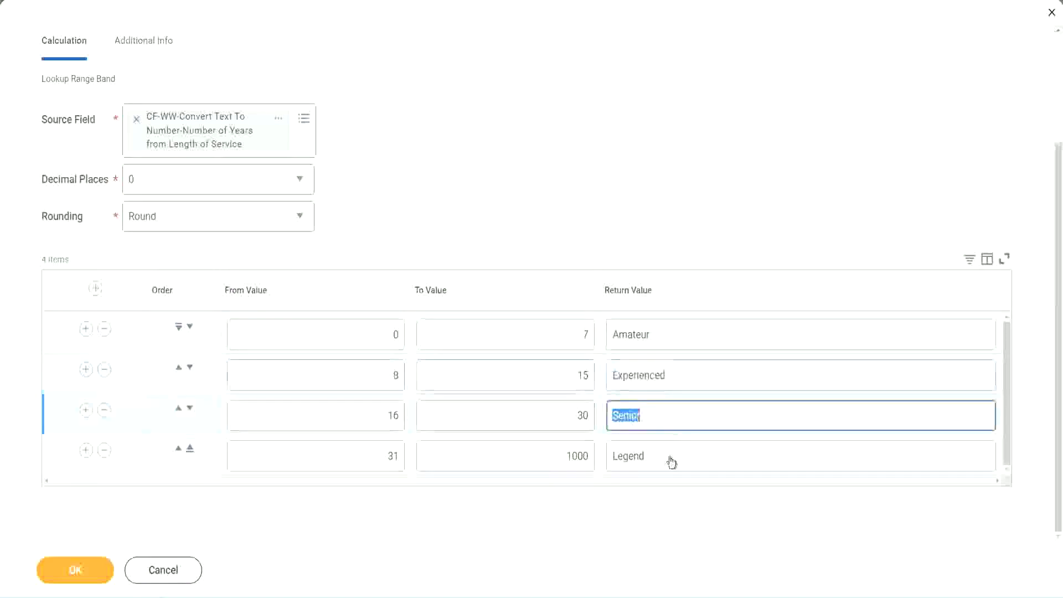
pyautogui.click(672, 459)
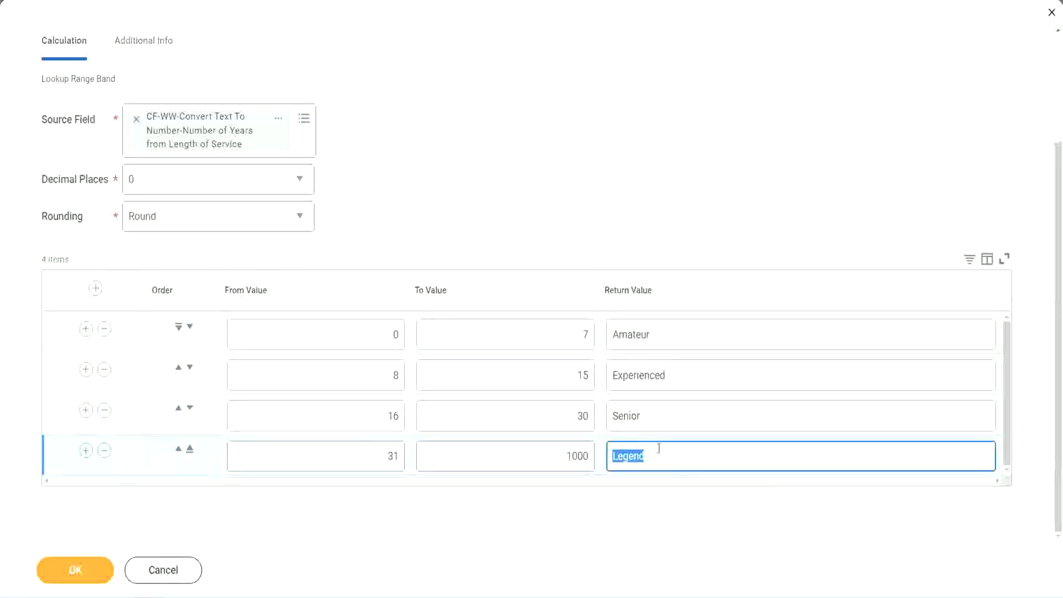
pyautogui.click(340, 336)
pyautogui.click(544, 326)
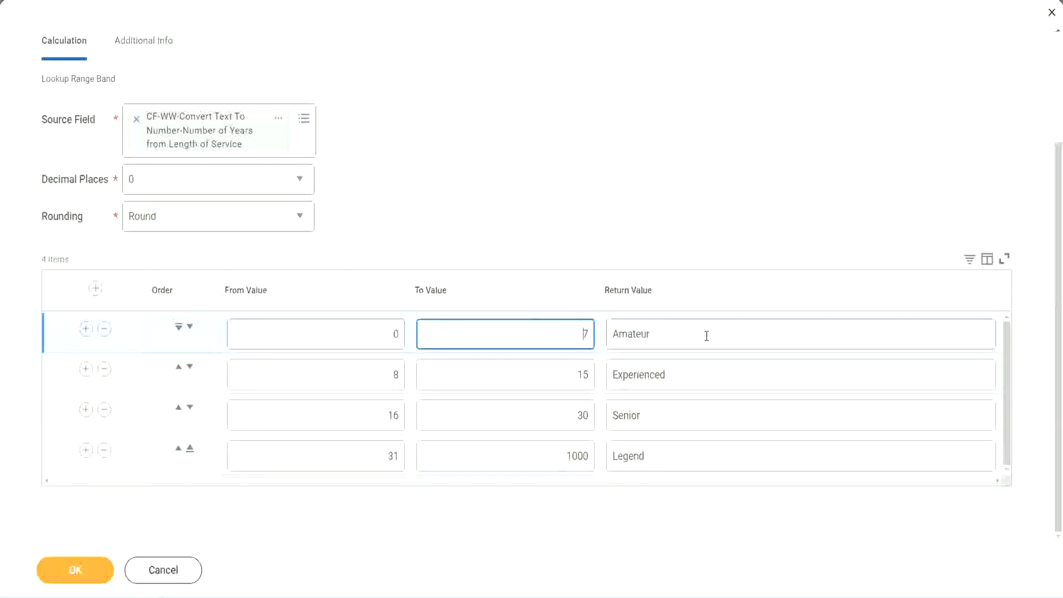
pyautogui.click(701, 334)
pyautogui.click(687, 375)
pyautogui.click(673, 417)
pyautogui.click(668, 456)
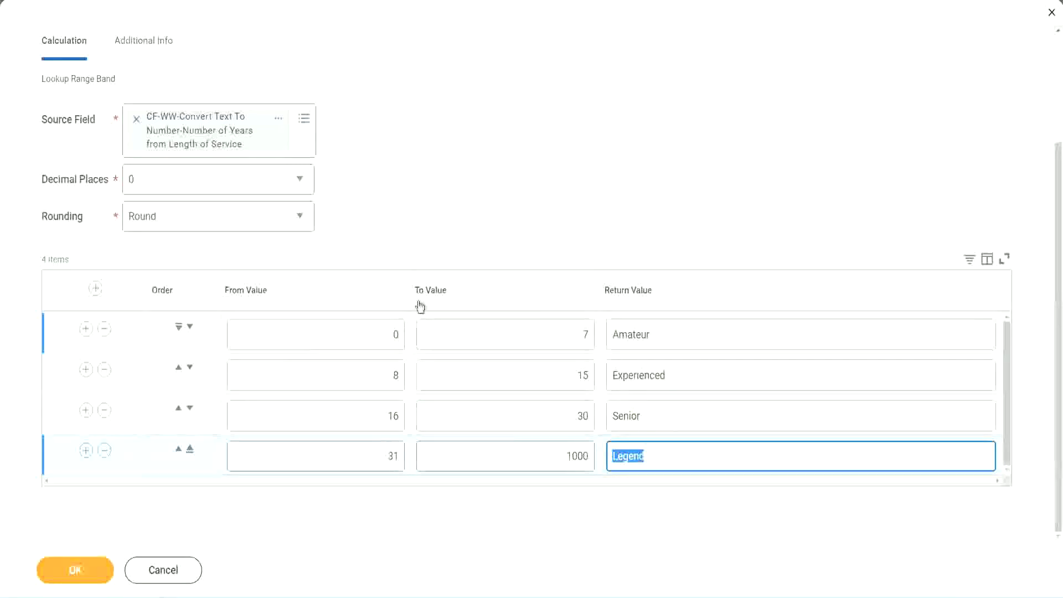
pyautogui.click(493, 235)
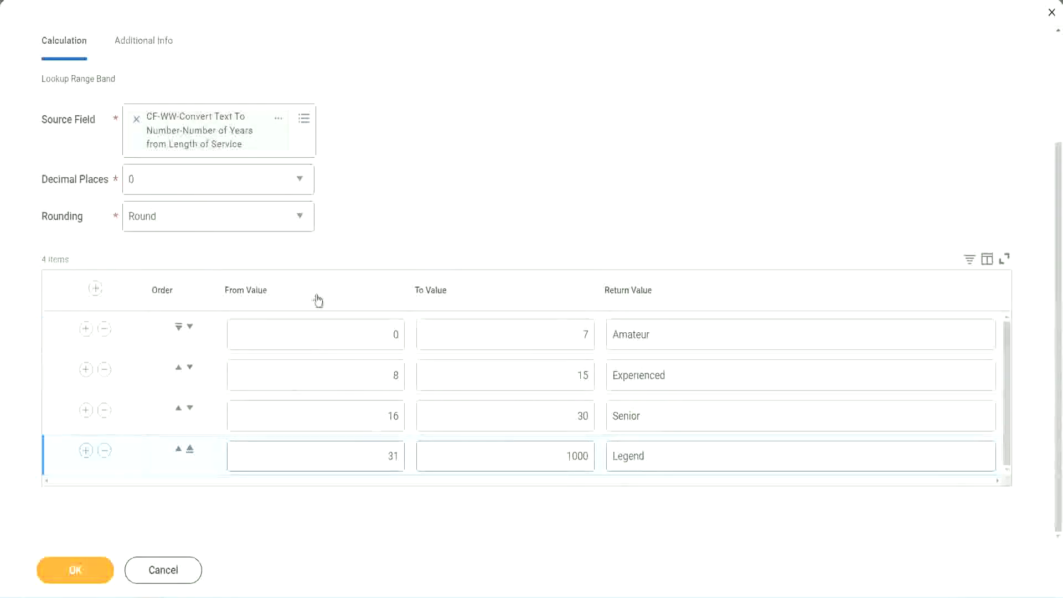
# - Save the Lookup Range Band calculated field and choose an option from its name link's context options on the confirmation page
pyautogui.click(74, 569)
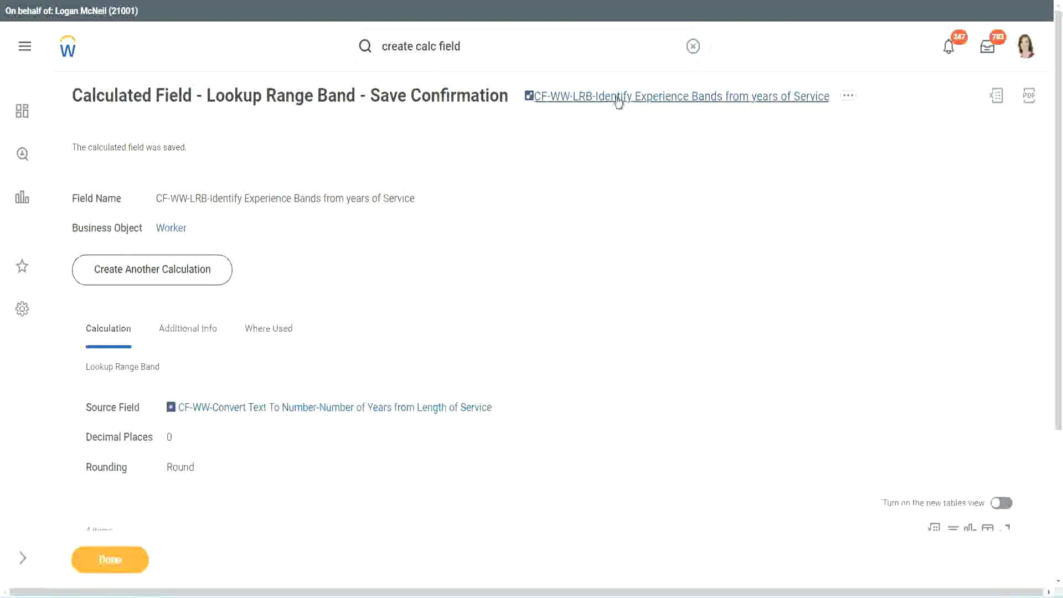
pyautogui.rightClick(615, 104)
pyautogui.click(631, 161)
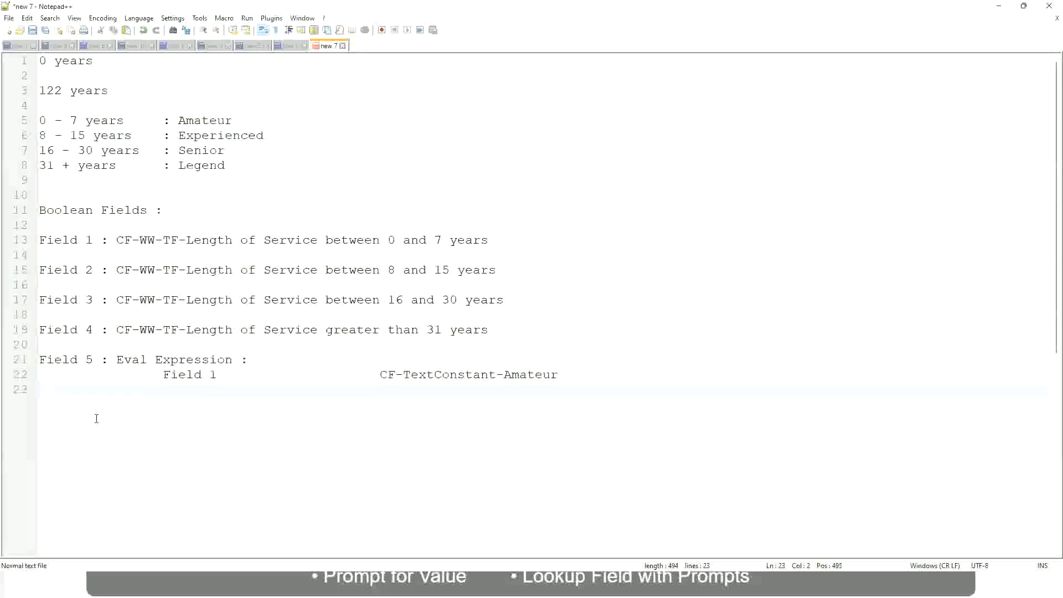
# - Switch to the Notepad++ notes and add the amount "10,000 USD" a few lines below the Eval Expression entry
pyautogui.press('Return')
pyautogui.press('Return')
pyautogui.press('Return')
pyautogui.press('Left')
pyautogui.write('10,000 USD')
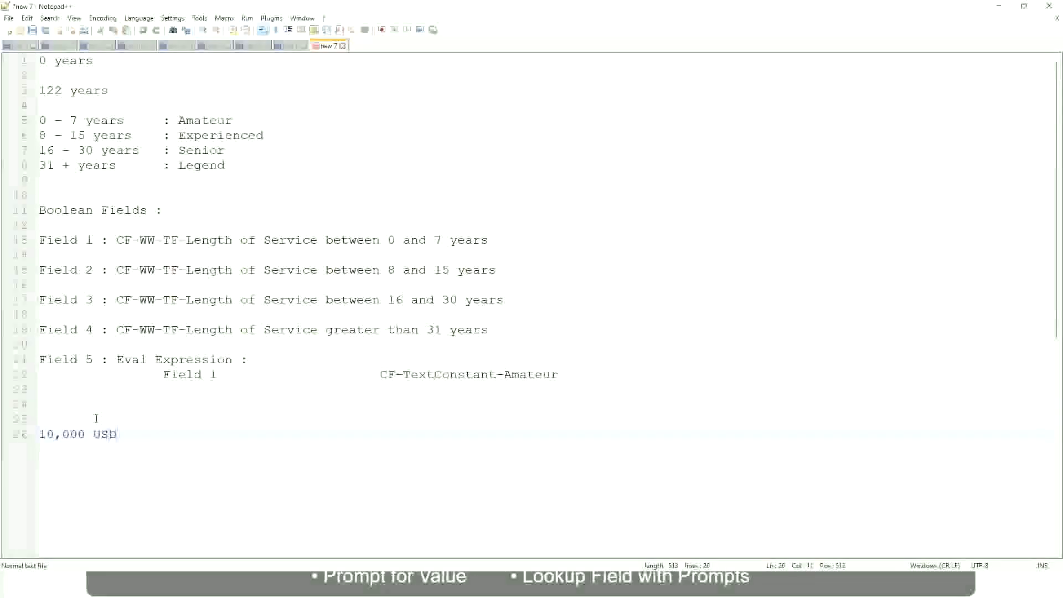
pyautogui.press('Tab')
pyautogui.press('Tab')
pyautogui.press('Tab')
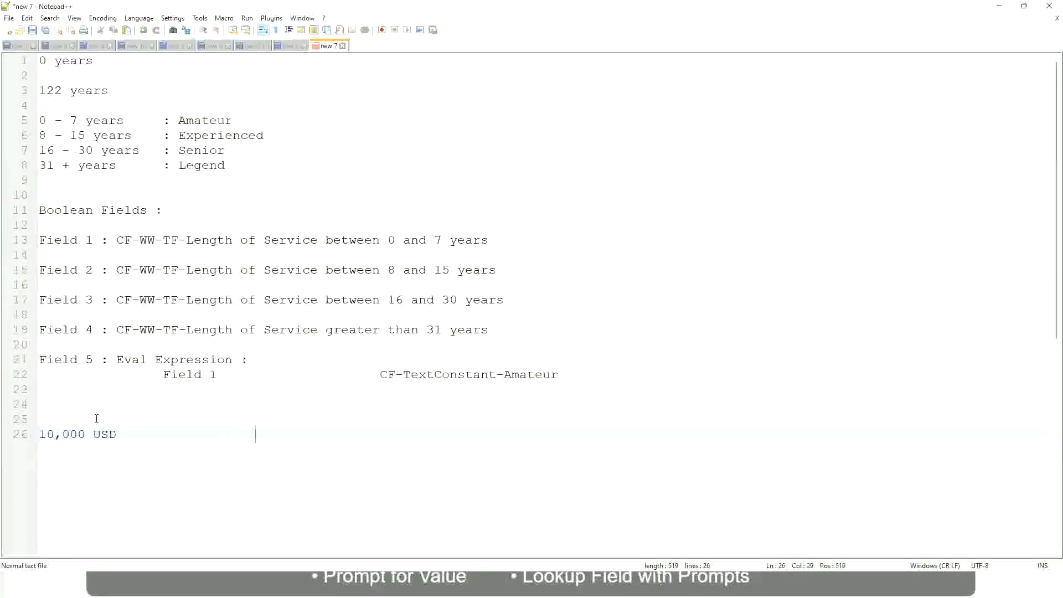
# - Add "1,000,000 USD" further along the "10,000 USD" line and leave a blank line beneath it
pyautogui.write('1,000,000')
pyautogui.press('Left')
pyautogui.press('Left')
pyautogui.press('Left')
pyautogui.press('Left')
pyautogui.press('Left')
pyautogui.press('Left')
pyautogui.press('Left')
pyautogui.press('Left')
pyautogui.press('Left')
pyautogui.press('Right')
pyautogui.press('Right')
pyautogui.press('Right')
pyautogui.press('Right')
pyautogui.press('Right')
pyautogui.press('Right')
pyautogui.press('End')
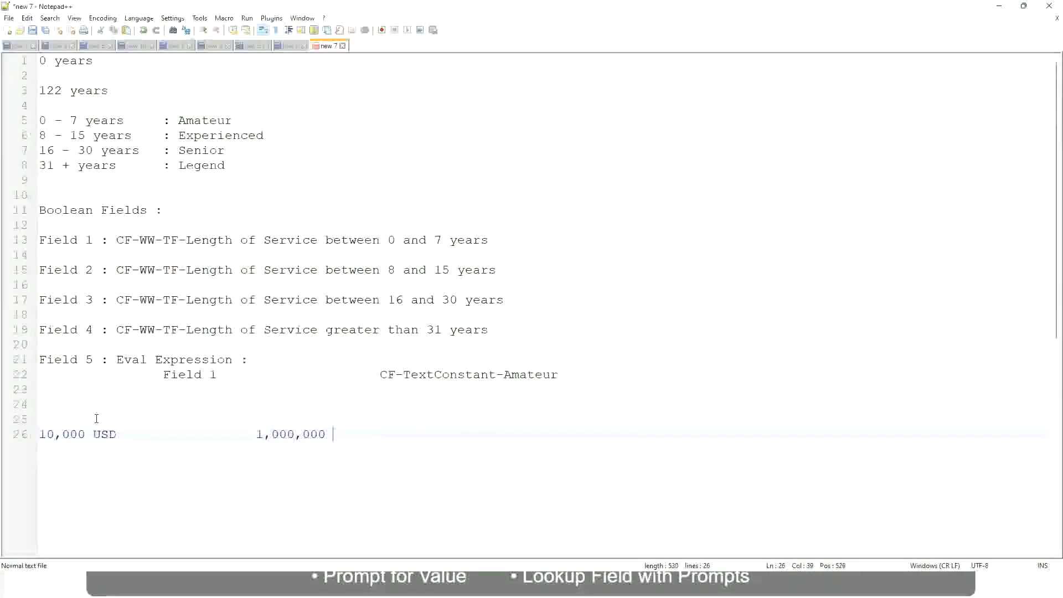
pyautogui.write('USD')
pyautogui.press('Return')
pyautogui.press('Return')
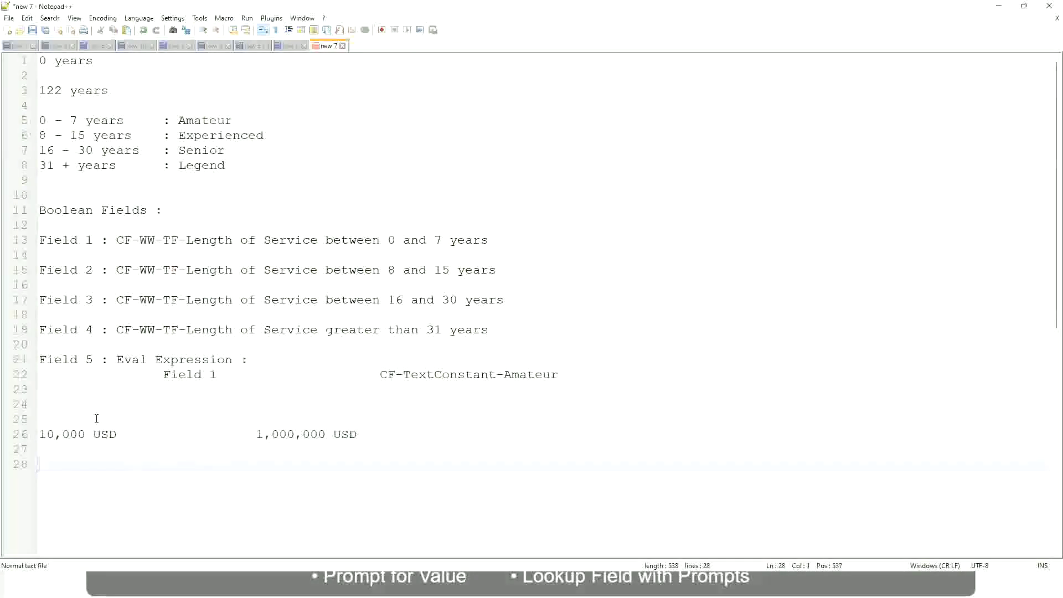
# - Write the first amount band as "10 - 50,000" with the label ": Low"
pyautogui.write('10 - 50,000')
pyautogui.press('Tab')
pyautogui.press('Tab')
pyautogui.press('Tab')
pyautogui.press('Tab')
pyautogui.write(': Low')
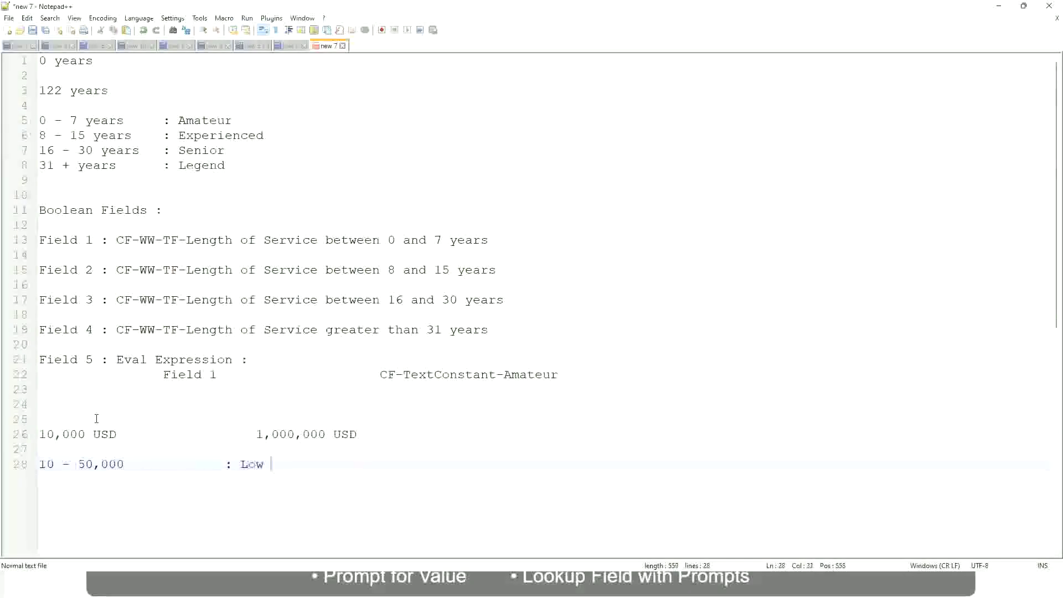
# - Add the second amount band line "50,001 - 150,000" with the label ": Medium", aligned under the Low label
pyautogui.press('Return')
pyautogui.press('Return')
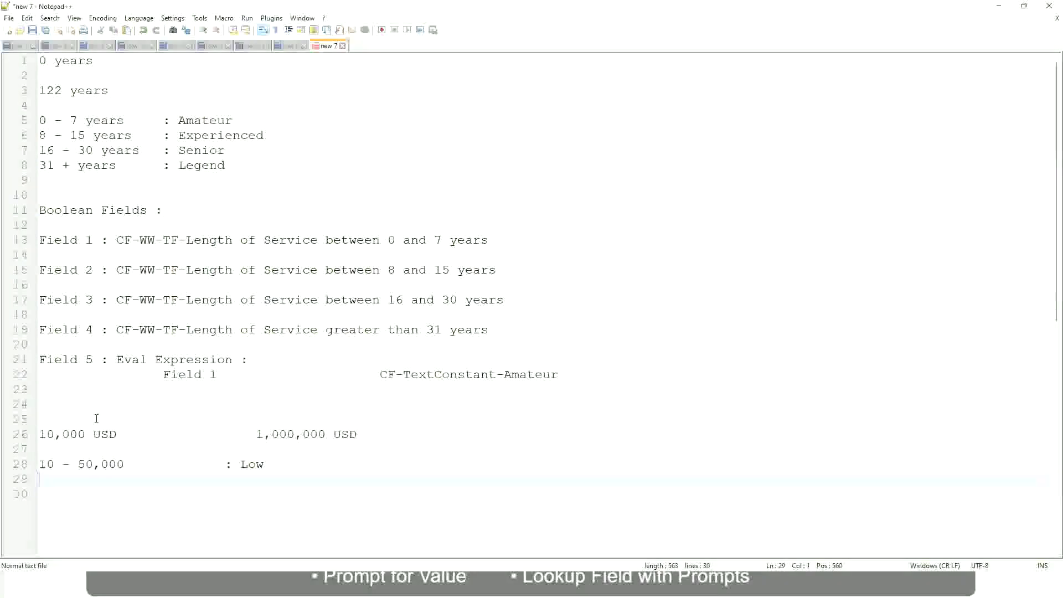
pyautogui.press('Up')
pyautogui.write('50,001 - 1')
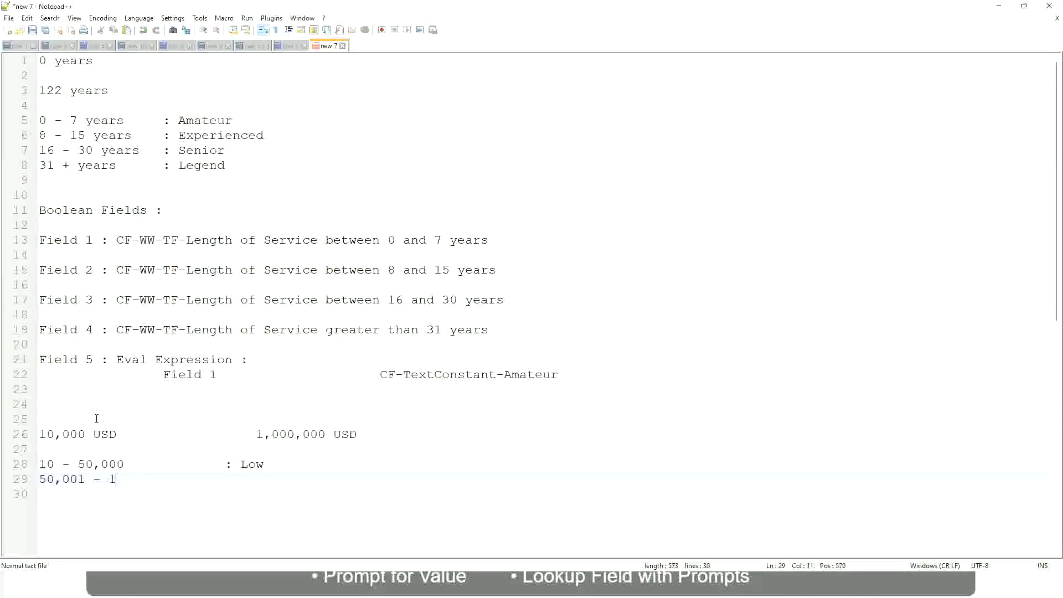
pyautogui.write('50,000\t\t: Medium')
pyautogui.press('Return')
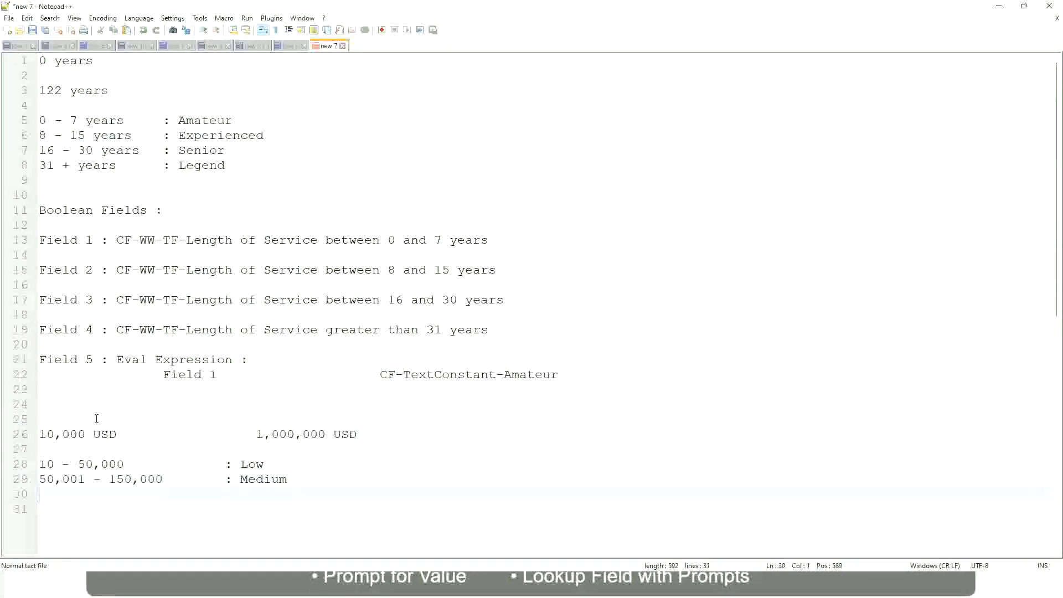
# - Add the third amount band line "> 150,000" with the label ": High", aligned under the Medium label
pyautogui.write('> 150,000')
pyautogui.press('Tab')
pyautogui.press('Tab')
pyautogui.press('Tab')
pyautogui.press('Tab')
pyautogui.write(': High')
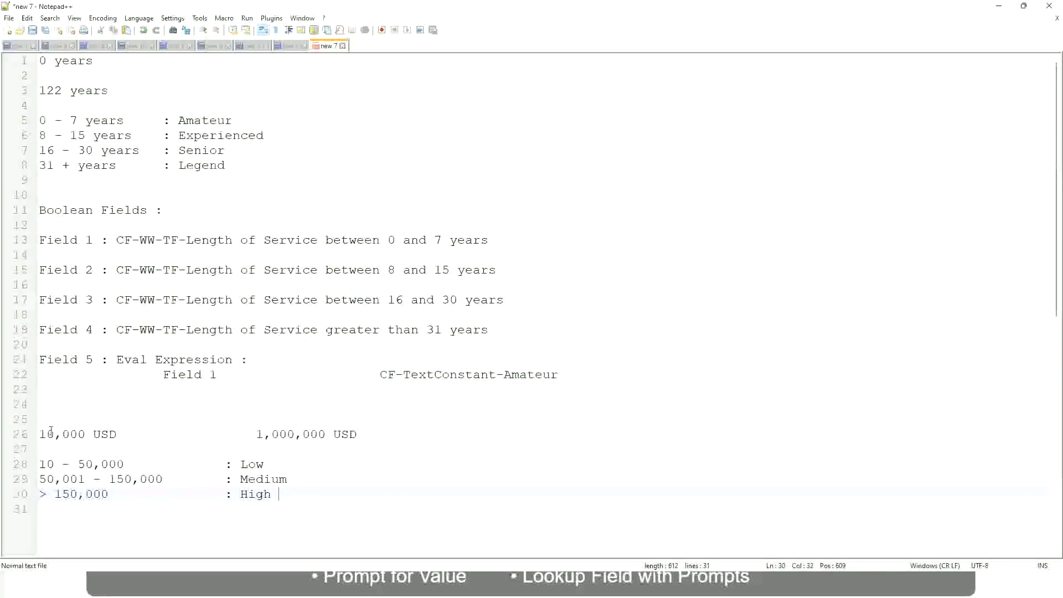
# - Review the USD amount range line against the Low, Medium and High bands listed beneath it
pyautogui.click(34, 435)
pyautogui.click(34, 434)
pyautogui.click(46, 435)
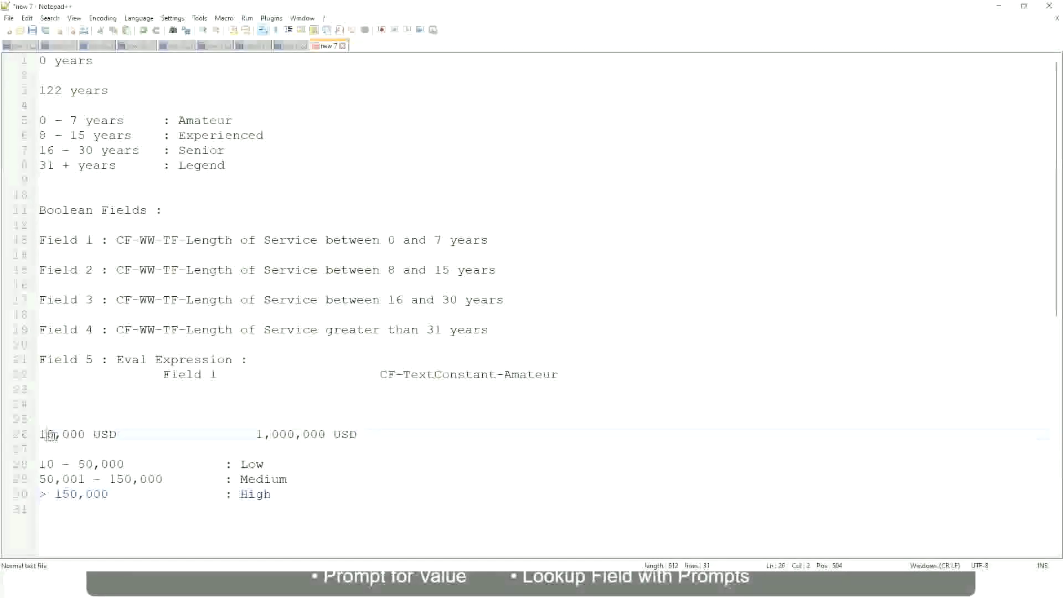
pyautogui.doubleClick(317, 435)
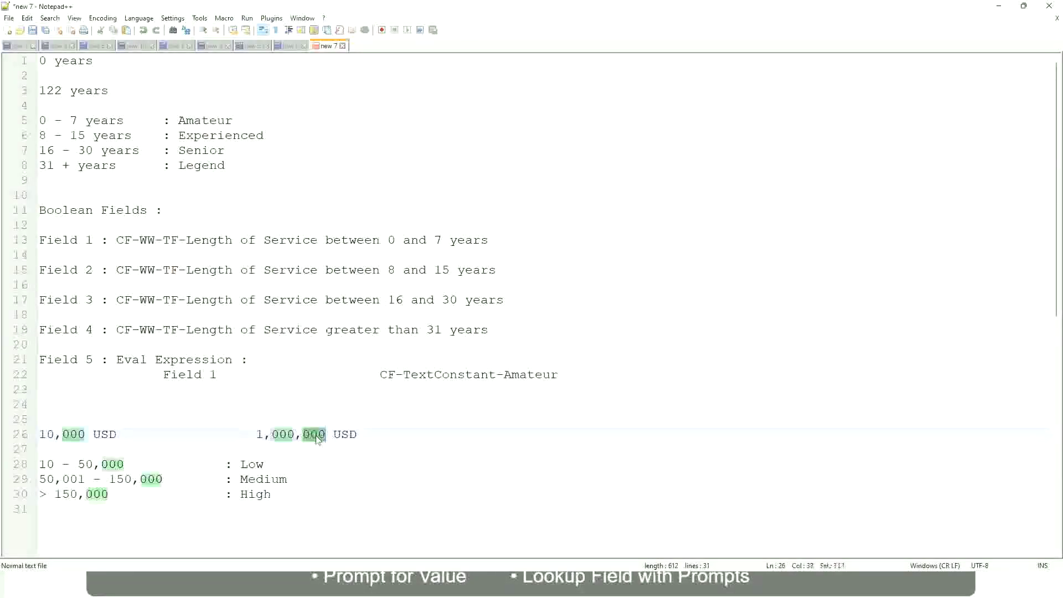
pyautogui.click(193, 479)
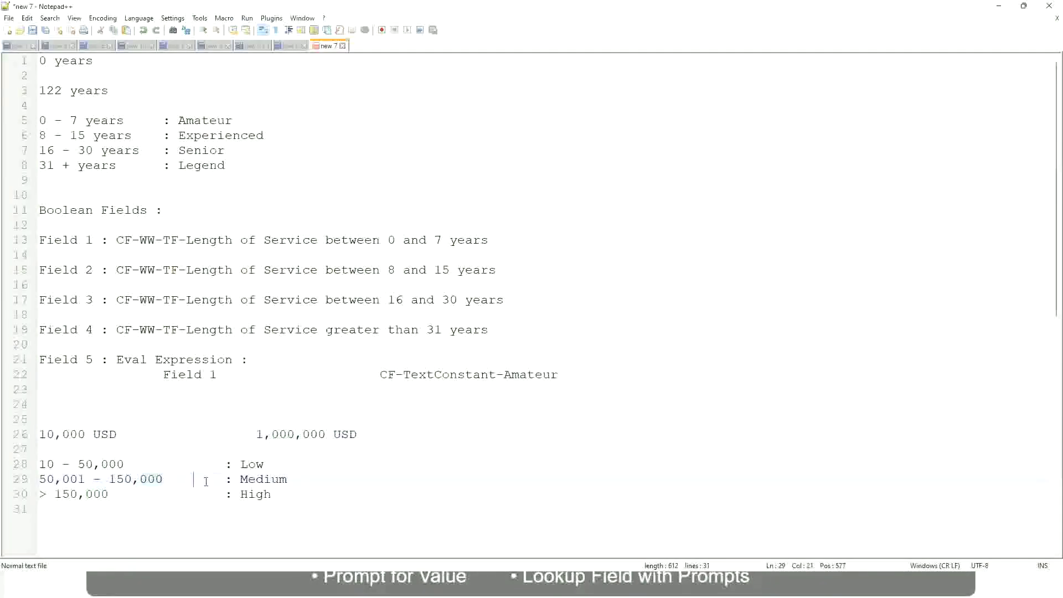
pyautogui.click(34, 434)
pyautogui.click(328, 437)
pyautogui.click(256, 464)
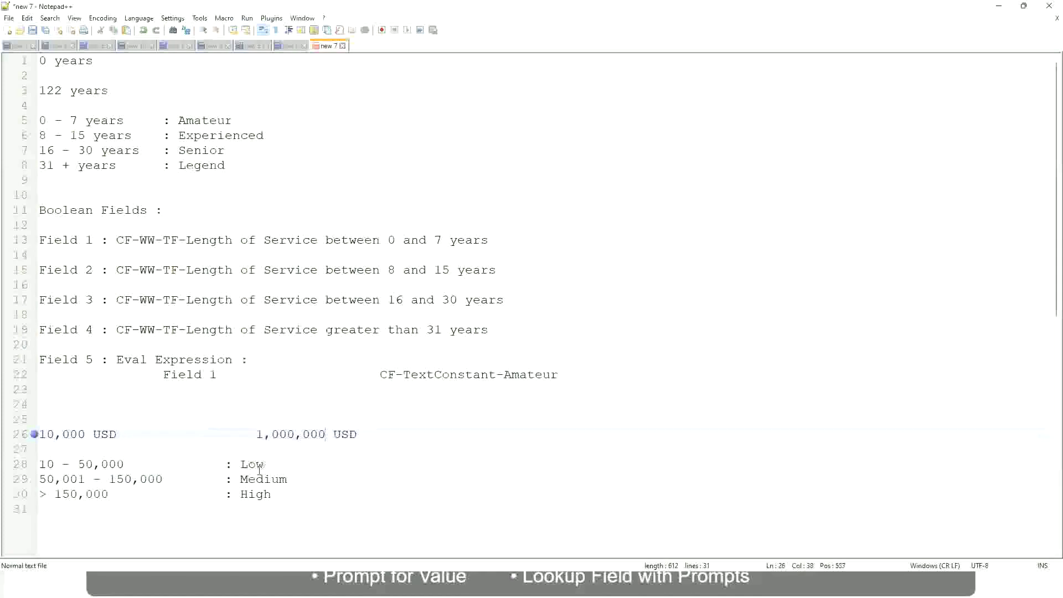
pyautogui.click(256, 498)
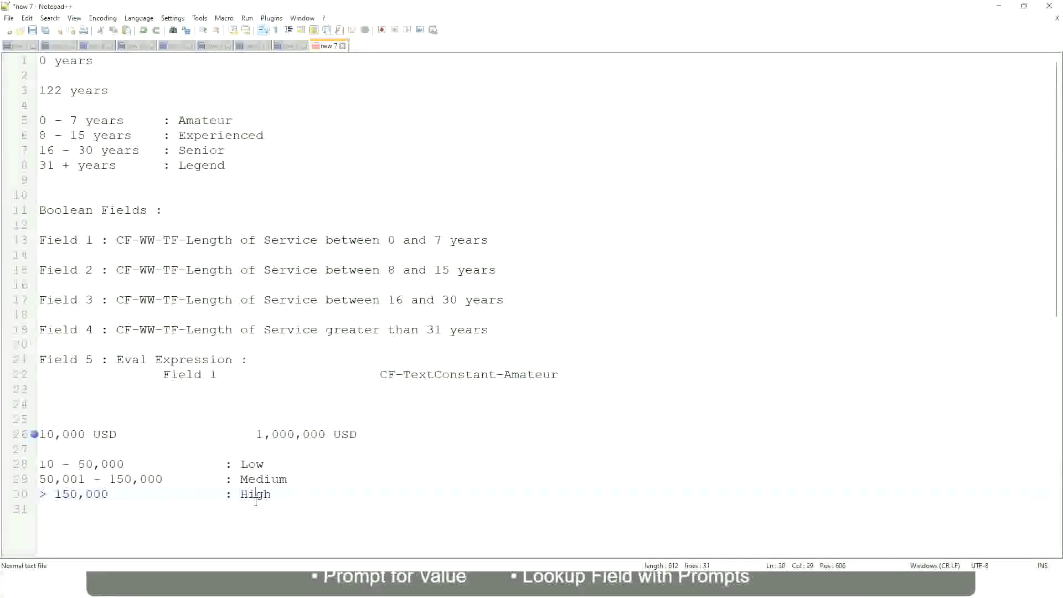
pyautogui.click(167, 451)
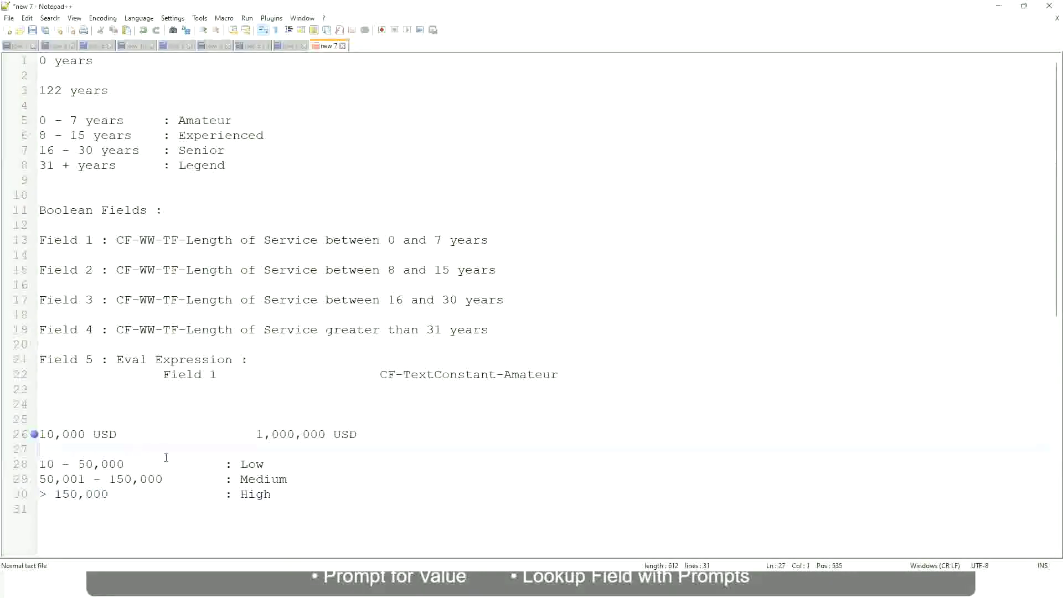
pyautogui.click(272, 493)
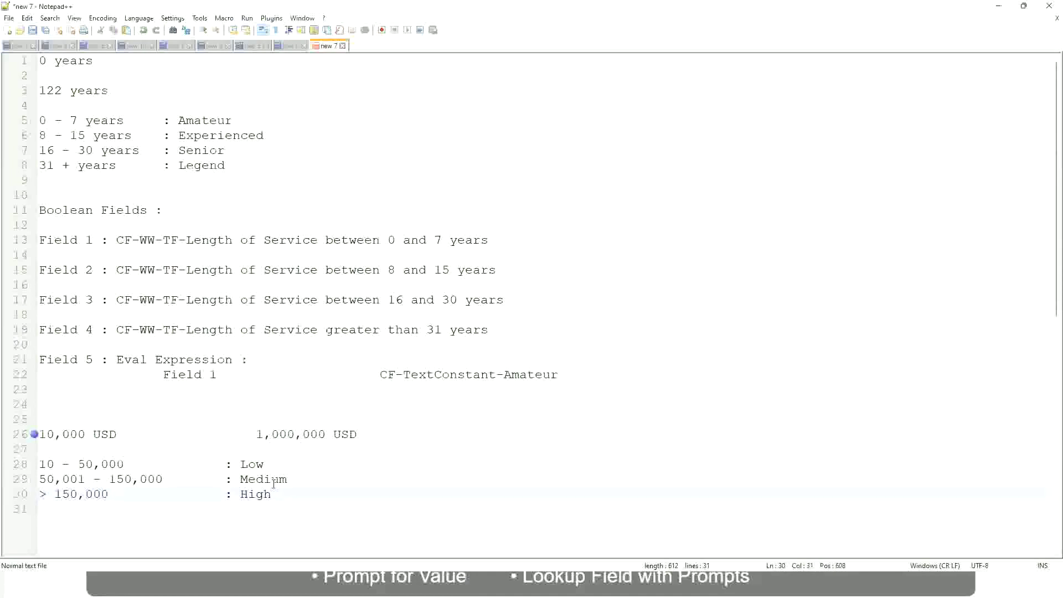